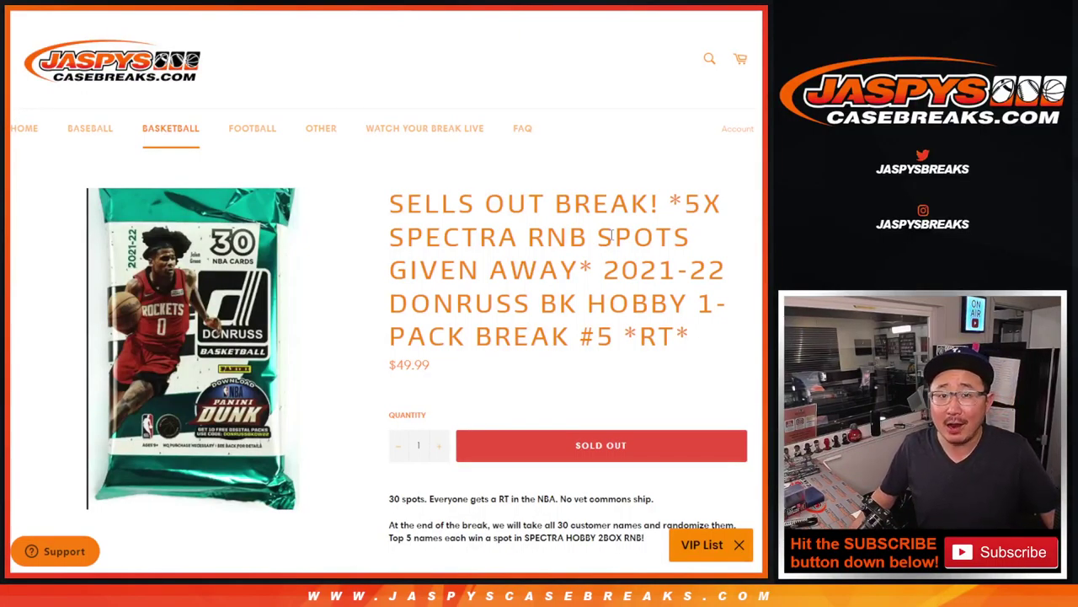
Highlight parts of the Break #5 title, including the 5X SPECTRA RNB SPOTS GIVEN AWAY note.
{"action": "left_click_drag", "start_coordinate": [605, 268], "coordinate": [696, 338]}
{"action": "left_click", "coordinate": [698, 341]}
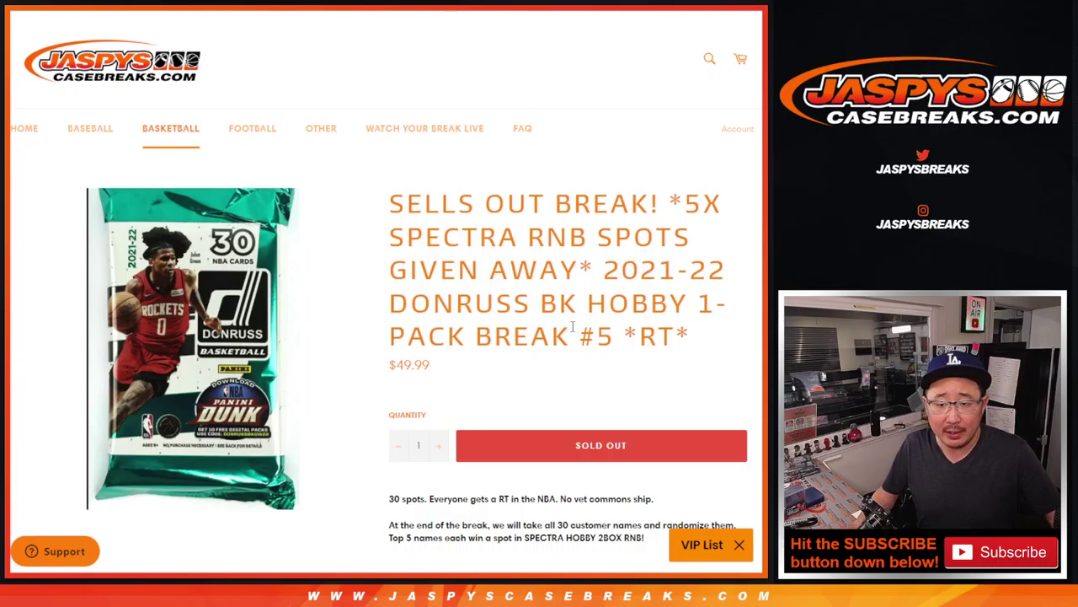
{"action": "left_click_drag", "start_coordinate": [572, 327], "coordinate": [621, 330]}
{"action": "left_click", "coordinate": [620, 330]}
{"action": "left_click_drag", "start_coordinate": [652, 206], "coordinate": [403, 198]}
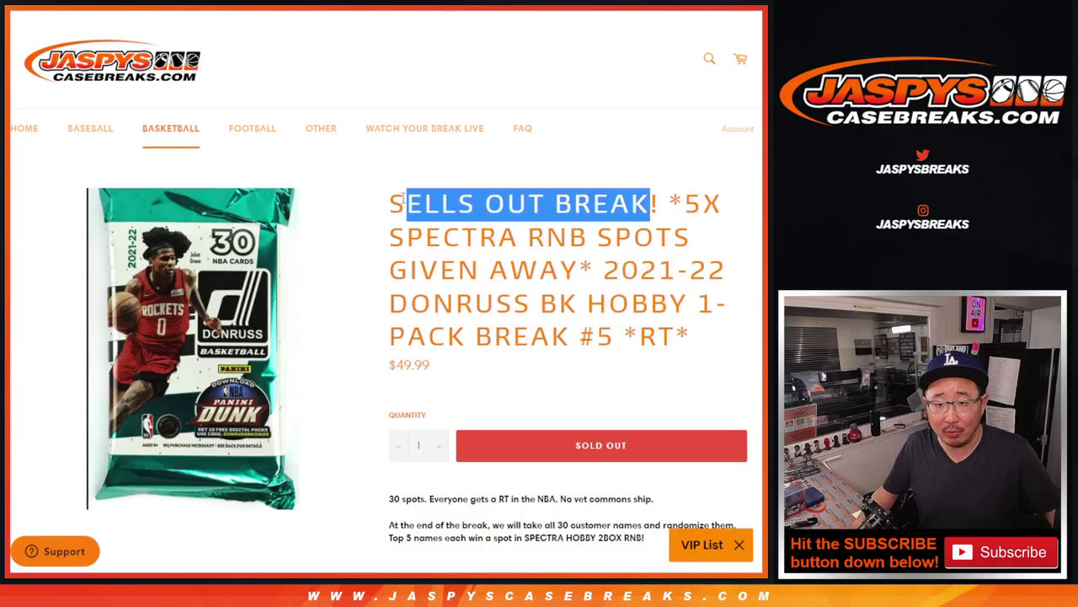
{"action": "double_click", "coordinate": [462, 226]}
{"action": "left_click_drag", "start_coordinate": [672, 205], "coordinate": [594, 271]}
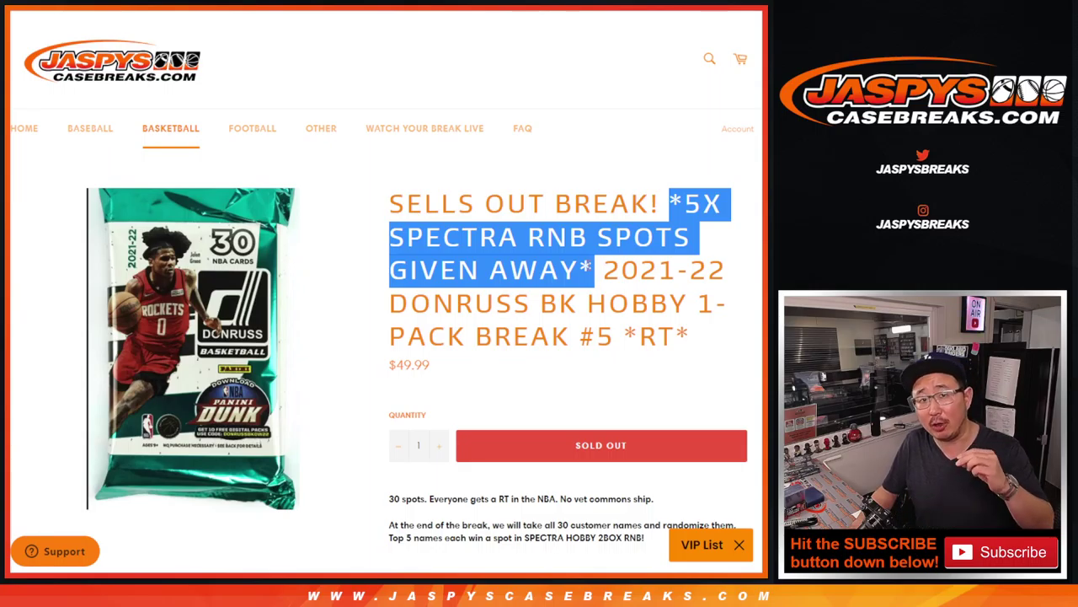
{"action": "left_click", "coordinate": [582, 237]}
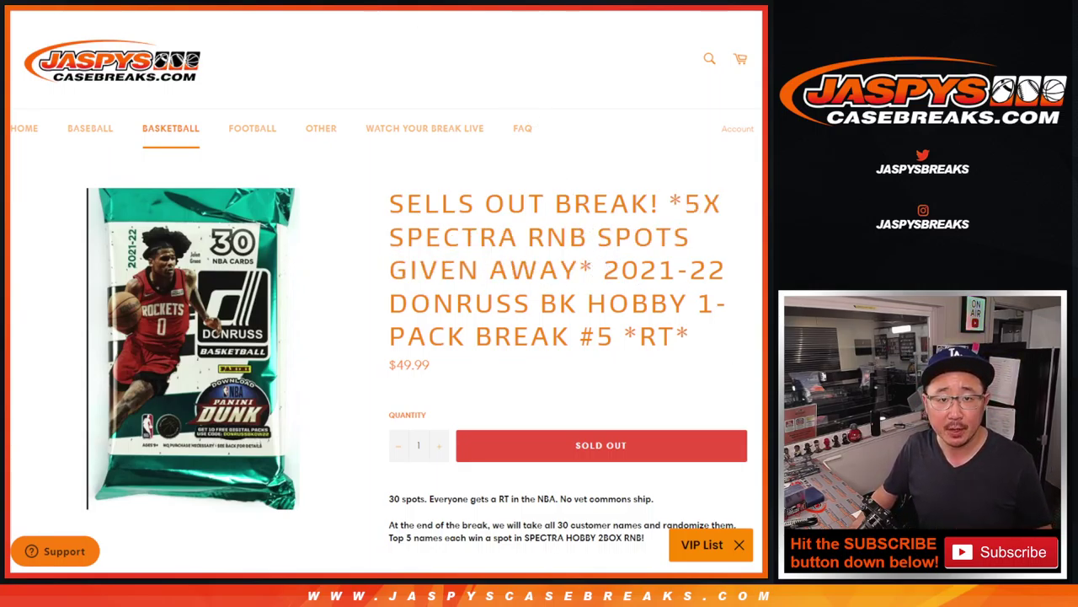
Look over the name and team lists, then roll two dice for a 3.
{"action": "key", "text": "ctrl+Tab"}
{"action": "scroll", "coordinate": [312, 329], "scroll_direction": "up", "scroll_amount": 2}
{"action": "scroll", "coordinate": [315, 329], "scroll_direction": "down", "scroll_amount": 3}
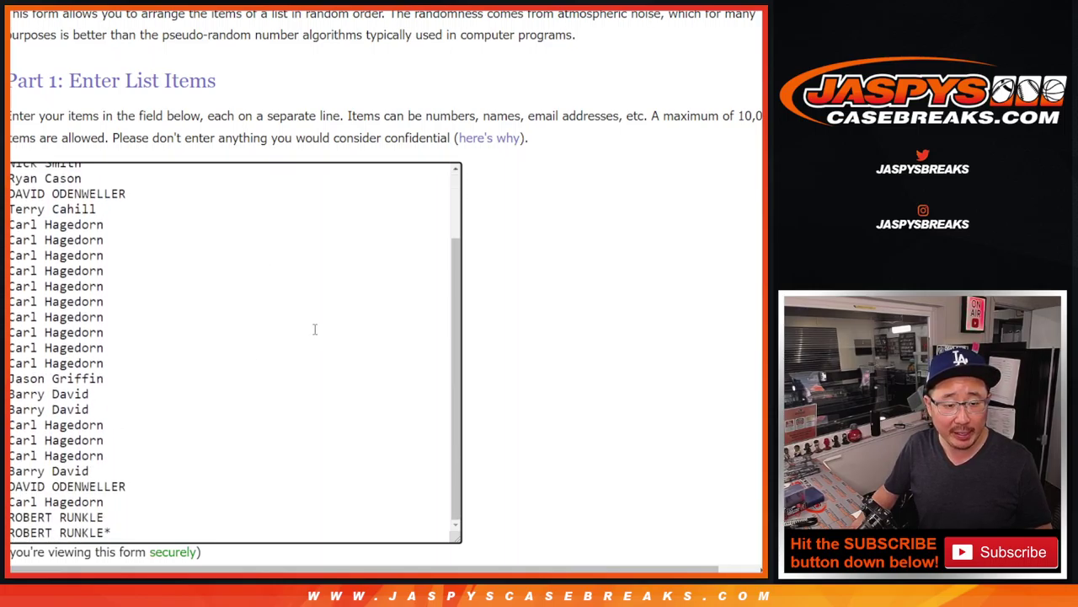
{"action": "key", "text": "ctrl+Tab"}
{"action": "scroll", "coordinate": [280, 424], "scroll_direction": "up", "scroll_amount": 5}
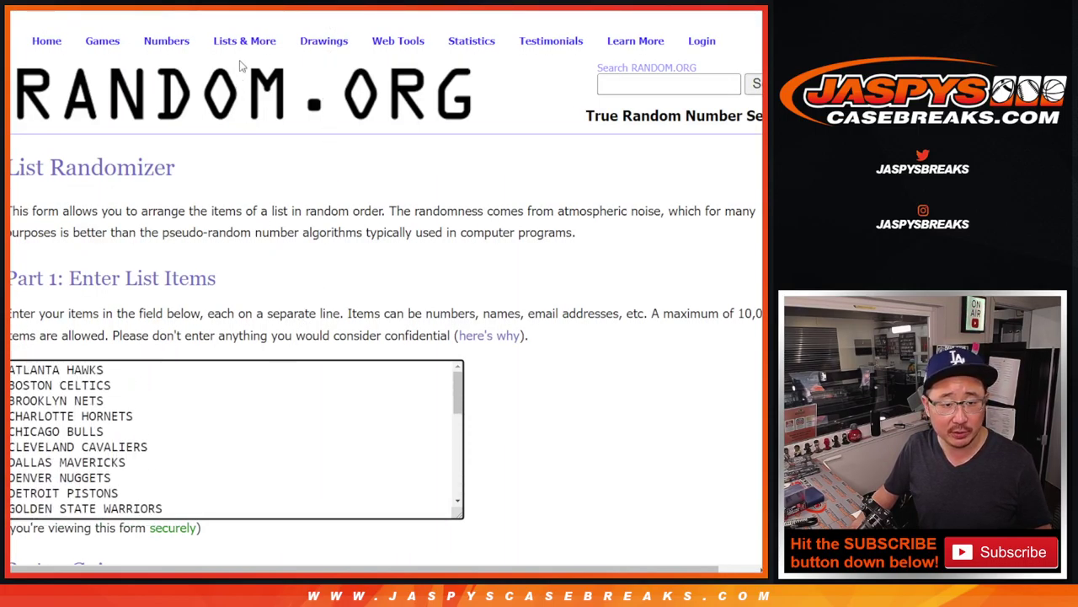
{"action": "key", "text": "ctrl+Tab"}
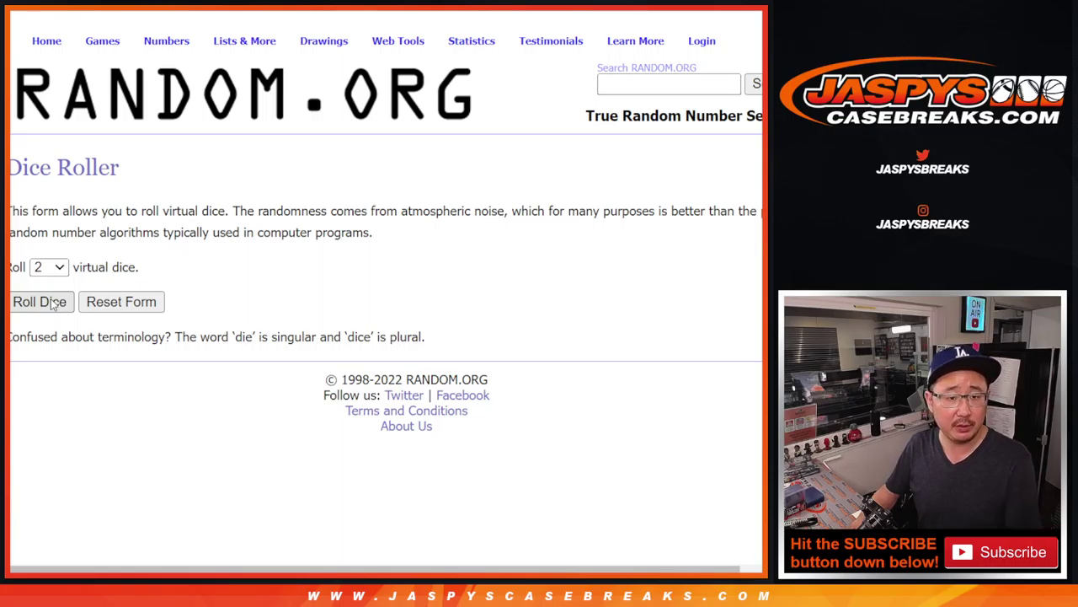
{"action": "left_click", "coordinate": [51, 303]}
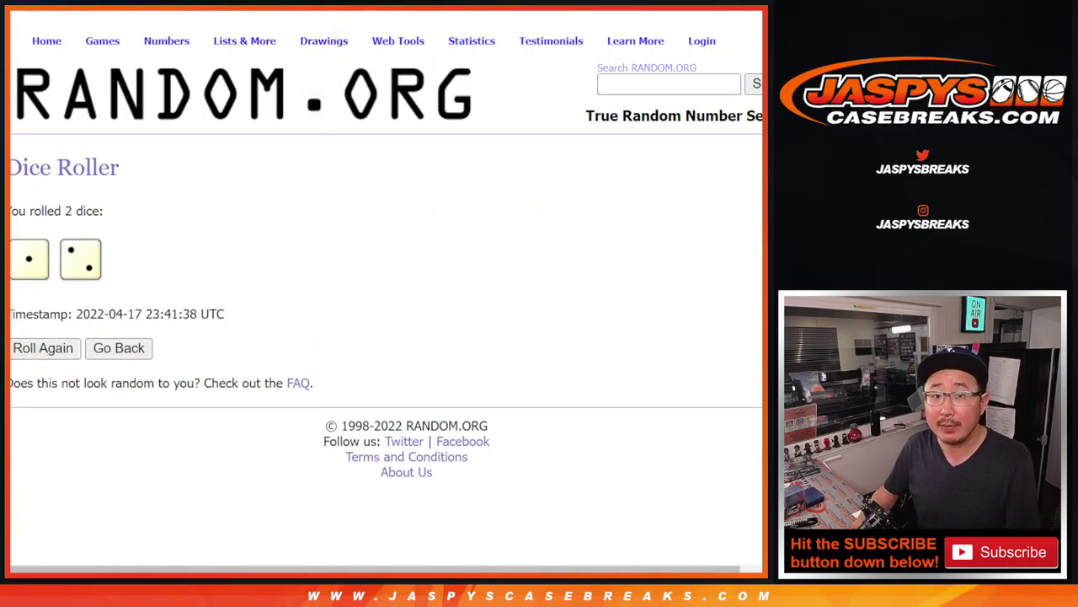
Shuffle the 30 customer names three times and select the final order.
{"action": "key", "text": "ctrl+Tab"}
{"action": "scroll", "coordinate": [58, 411], "scroll_direction": "down", "scroll_amount": 3}
{"action": "left_click", "coordinate": [21, 446]}
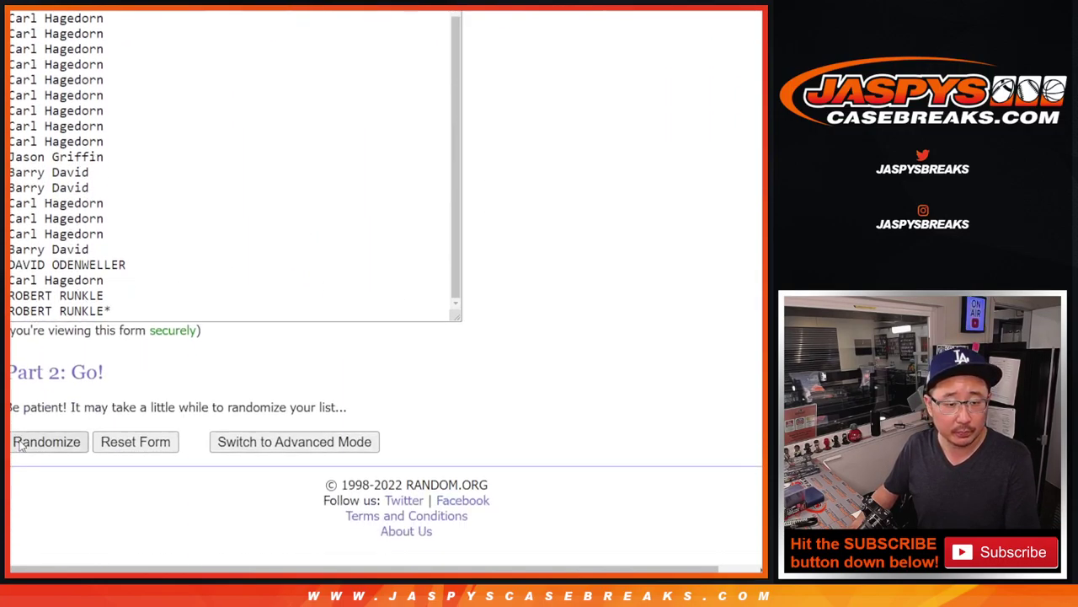
{"action": "left_click", "coordinate": [20, 446]}
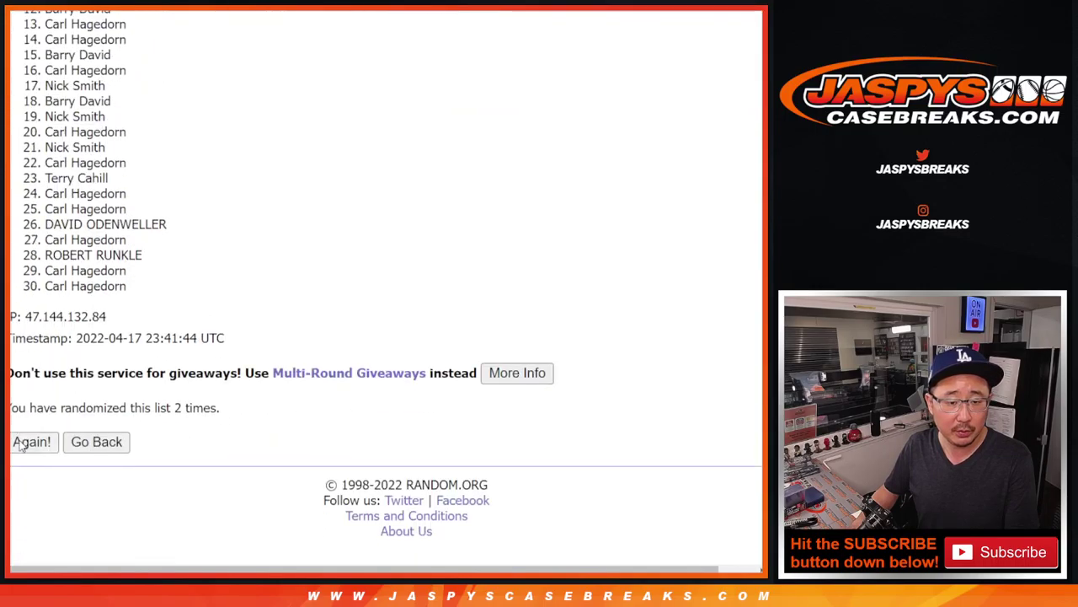
{"action": "key", "text": "Return"}
{"action": "scroll", "coordinate": [198, 363], "scroll_direction": "up", "scroll_amount": 2}
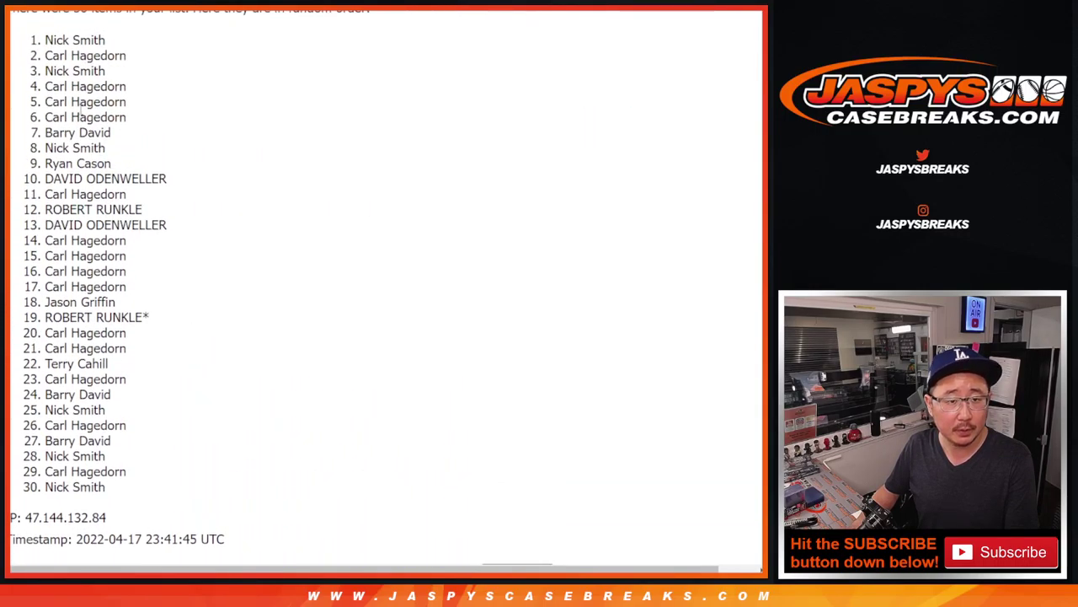
{"action": "left_click_drag", "start_coordinate": [45, 39], "coordinate": [160, 486]}
{"action": "scroll", "coordinate": [77, 308], "scroll_direction": "down", "scroll_amount": 3}
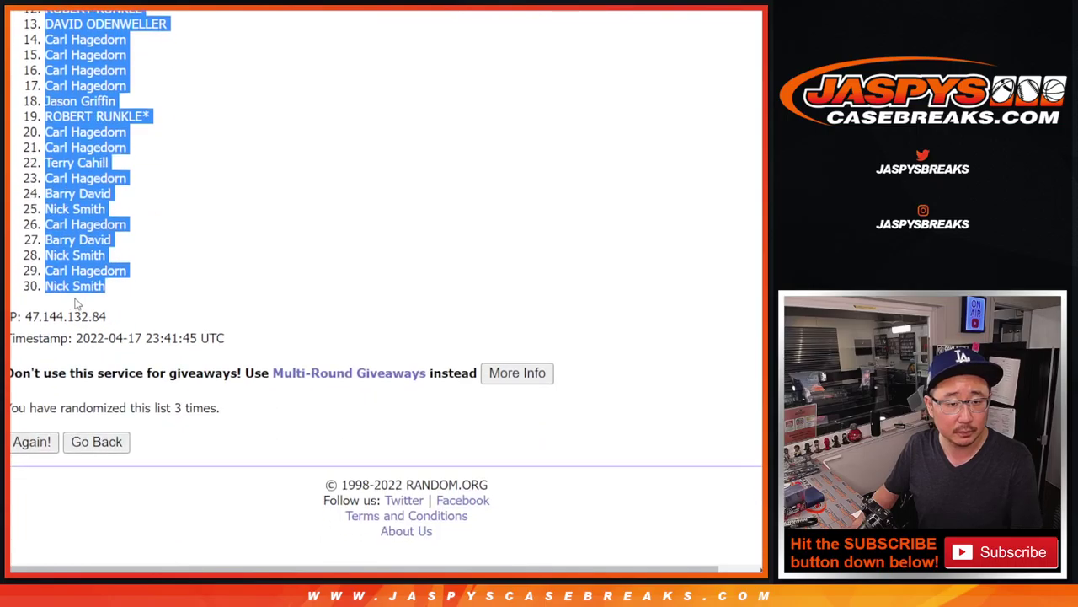
{"action": "key", "text": "alt+Tab"}
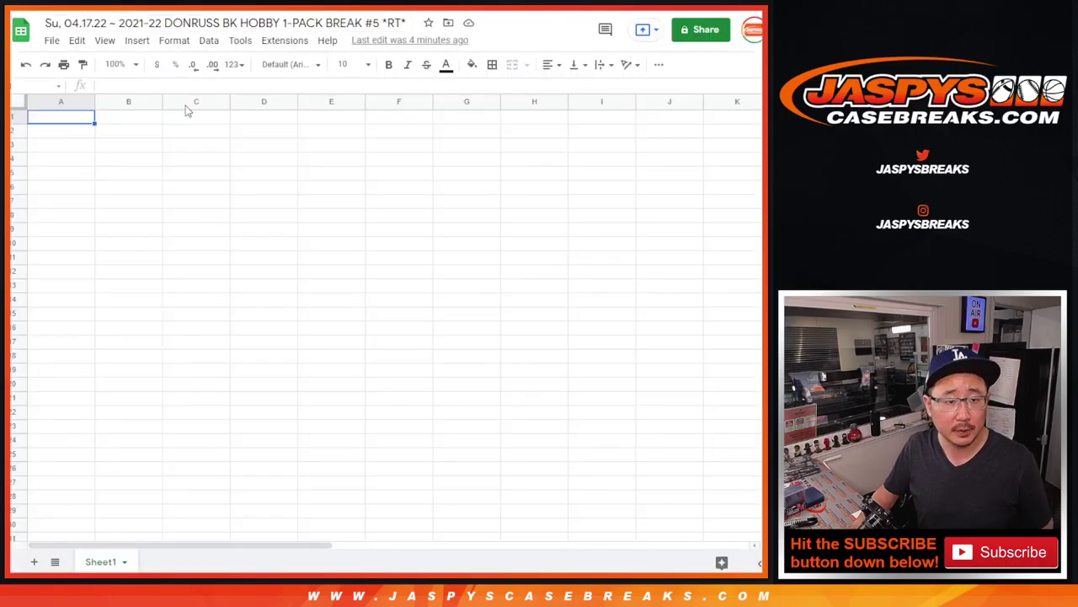
Paste the names into column A, then shuffle the NBA teams three times and select all 30.
{"action": "key", "text": "ctrl+v"}
{"action": "key", "text": "alt+Tab"}
{"action": "key", "text": "ctrl+Tab"}
{"action": "scroll", "coordinate": [645, 356], "scroll_direction": "down", "scroll_amount": 2}
{"action": "left_click", "coordinate": [46, 442]}
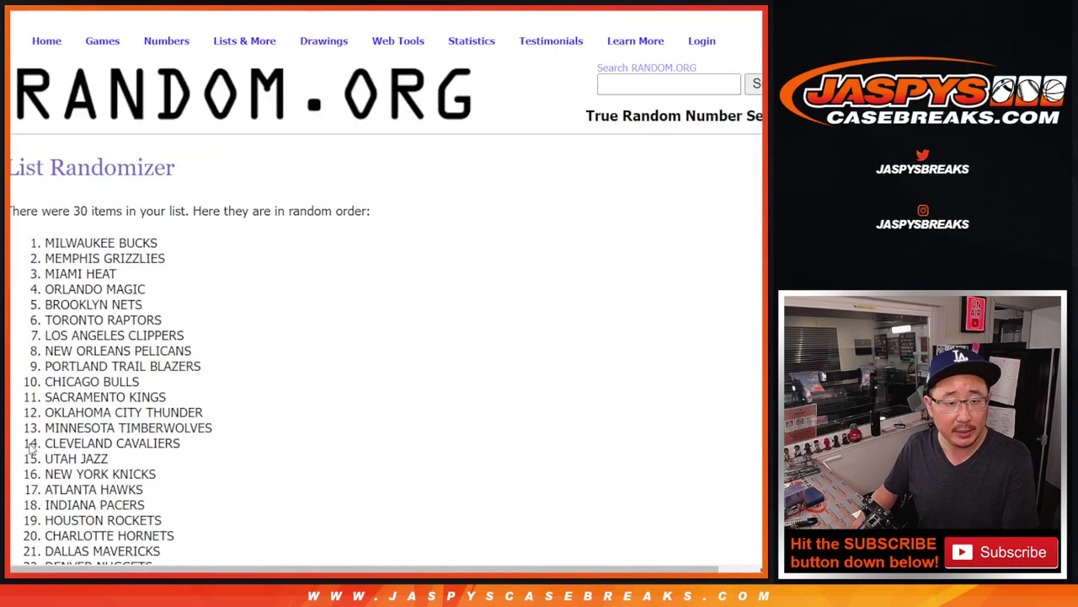
{"action": "scroll", "coordinate": [30, 448], "scroll_direction": "down", "scroll_amount": 5}
{"action": "left_click", "coordinate": [31, 448]}
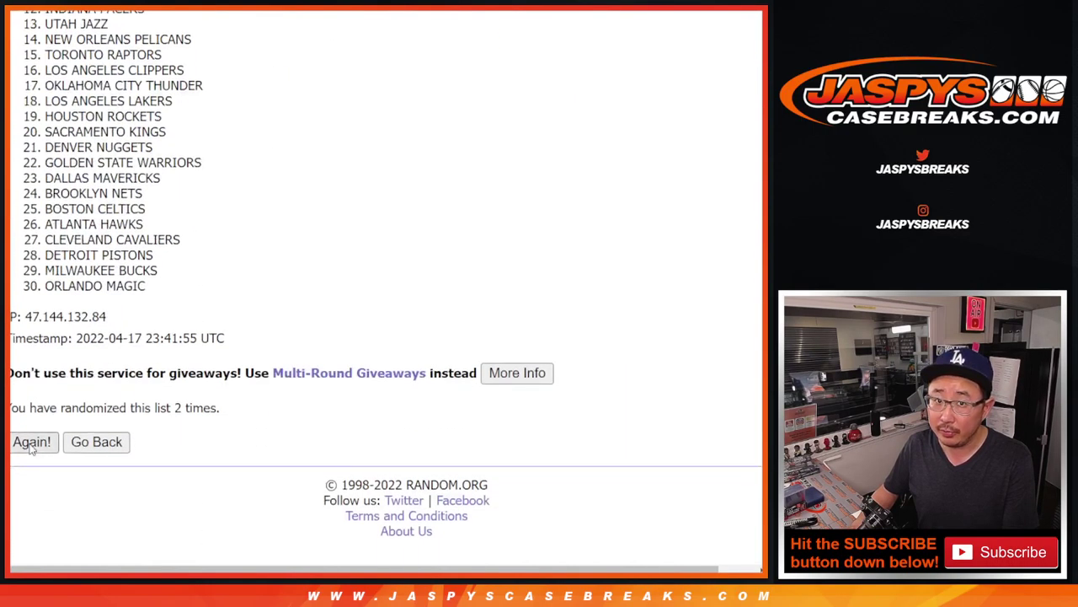
{"action": "left_click", "coordinate": [30, 449]}
{"action": "scroll", "coordinate": [143, 354], "scroll_direction": "down", "scroll_amount": 5}
{"action": "scroll", "coordinate": [143, 354], "scroll_direction": "up", "scroll_amount": 3}
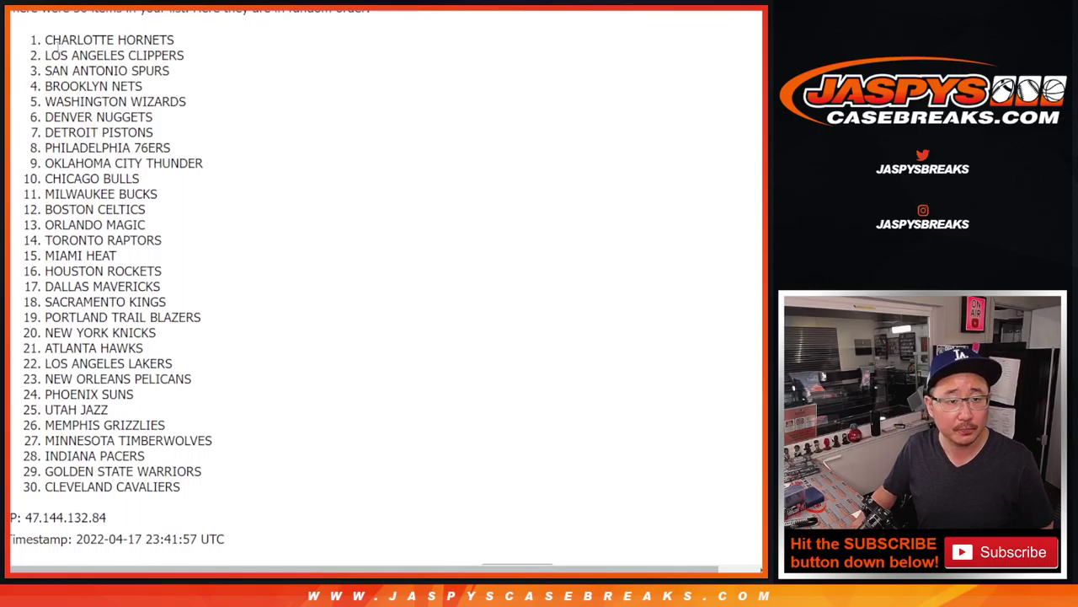
{"action": "left_click_drag", "start_coordinate": [46, 42], "coordinate": [223, 487]}
{"action": "key", "text": "ctrl+c"}
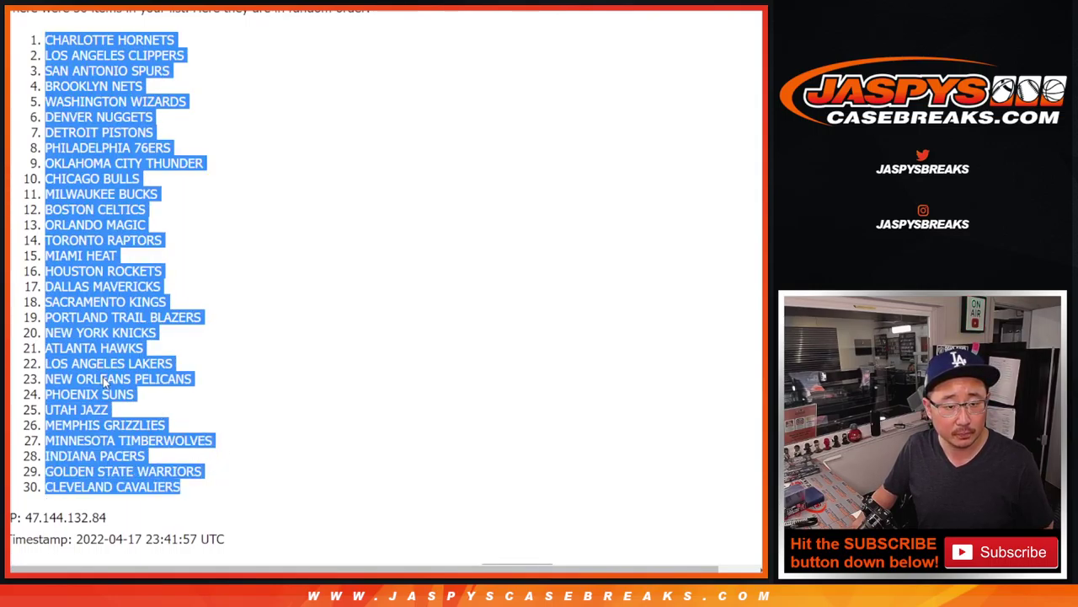
{"action": "scroll", "coordinate": [332, 382], "scroll_direction": "down", "scroll_amount": 3}
Paste the shuffled NBA teams into column B starting at B1.
{"action": "key", "text": "ctrl+Tab"}
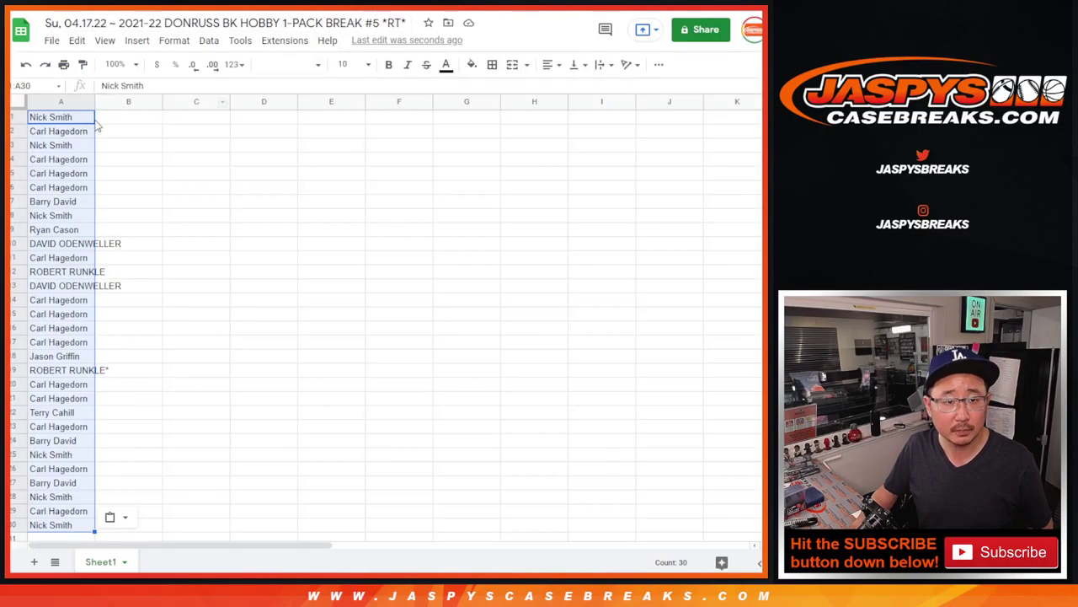
{"action": "left_click", "coordinate": [109, 119]}
{"action": "key", "text": "ctrl+v"}
Set the whole sheet's font to Vollkorn at size 12.
{"action": "left_click", "coordinate": [17, 102]}
{"action": "left_click", "coordinate": [287, 64]}
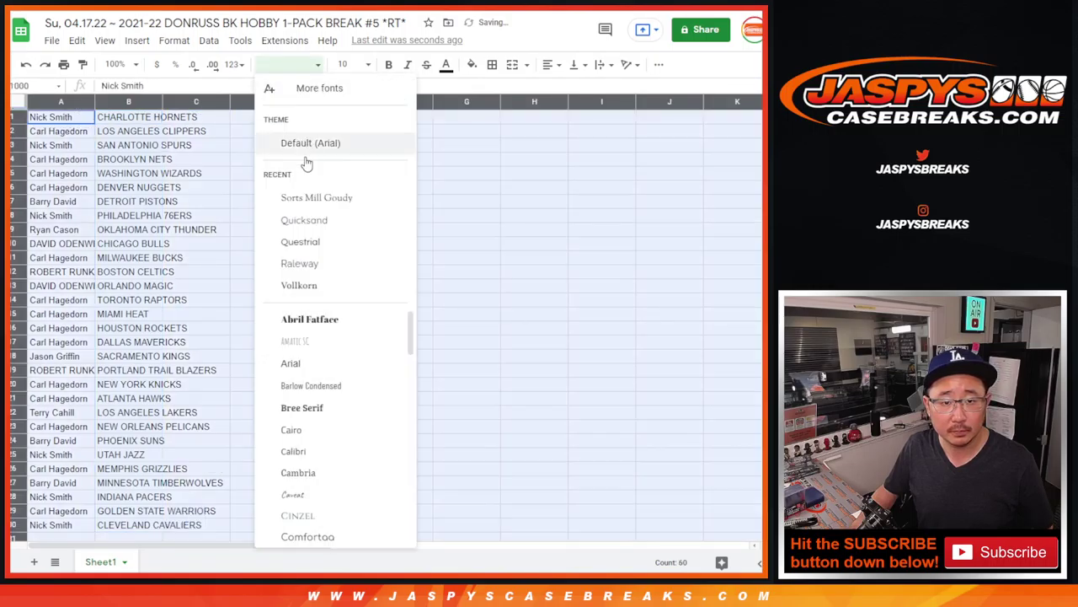
{"action": "left_click", "coordinate": [301, 197]}
{"action": "left_click", "coordinate": [287, 64]}
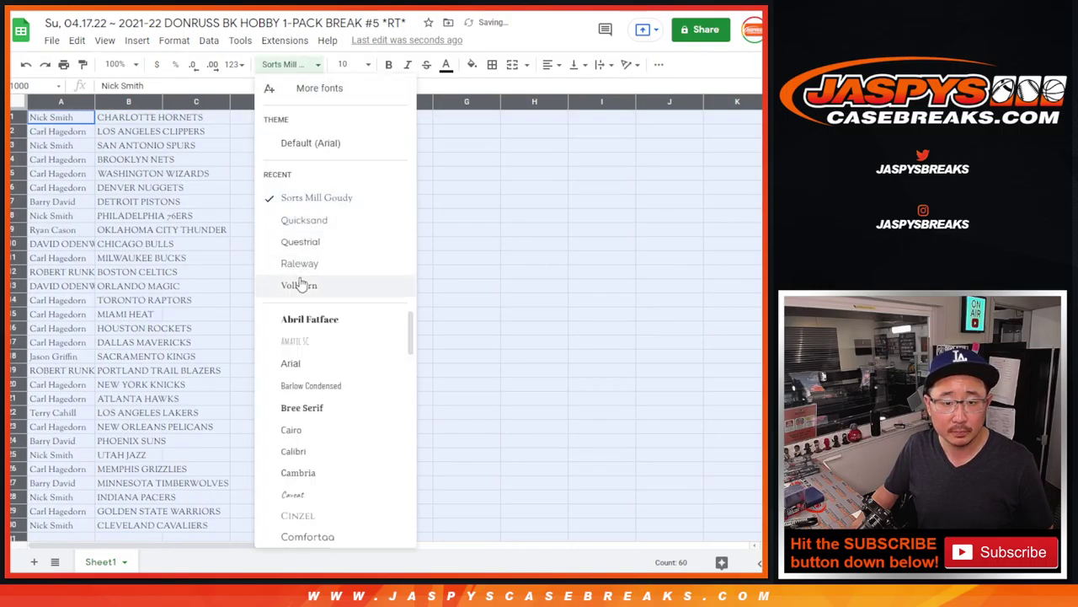
{"action": "left_click", "coordinate": [299, 285]}
{"action": "left_click", "coordinate": [343, 64]}
{"action": "left_click", "coordinate": [344, 210]}
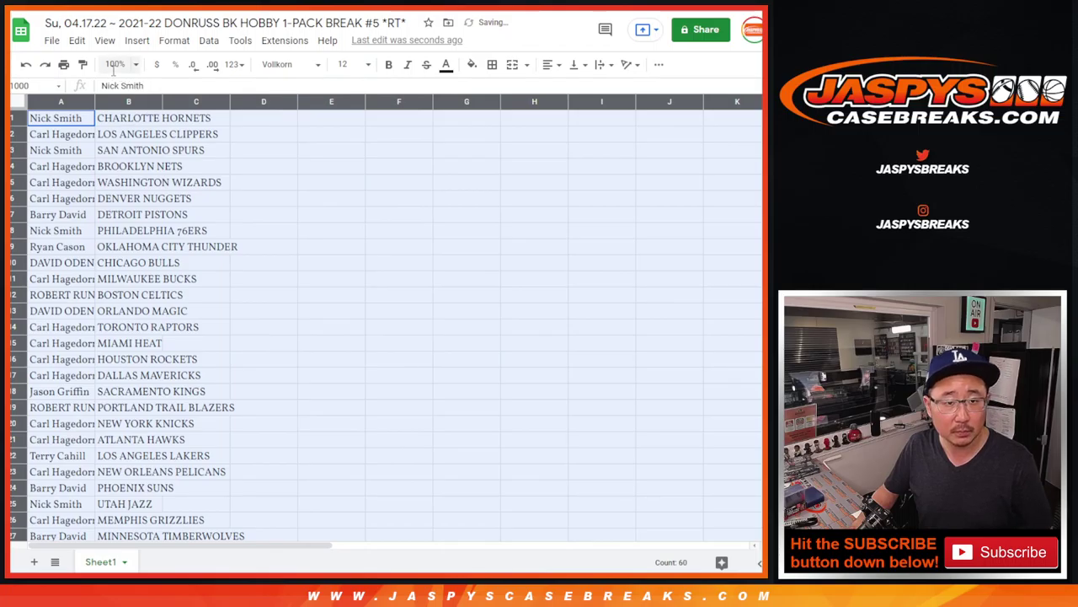
Zoom to 150%, auto-fit columns A and B, and select pairs A1:B15 and A16:B30.
{"action": "left_click", "coordinate": [116, 64]}
{"action": "left_click", "coordinate": [122, 197]}
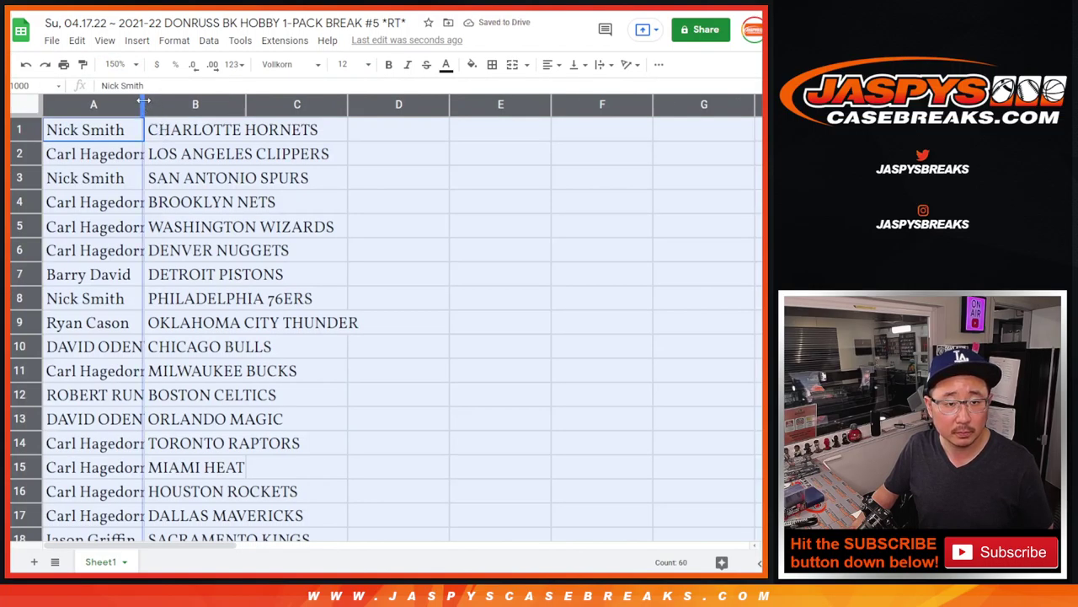
{"action": "double_click", "coordinate": [143, 101]}
{"action": "left_click", "coordinate": [250, 470], "text": "shift"}
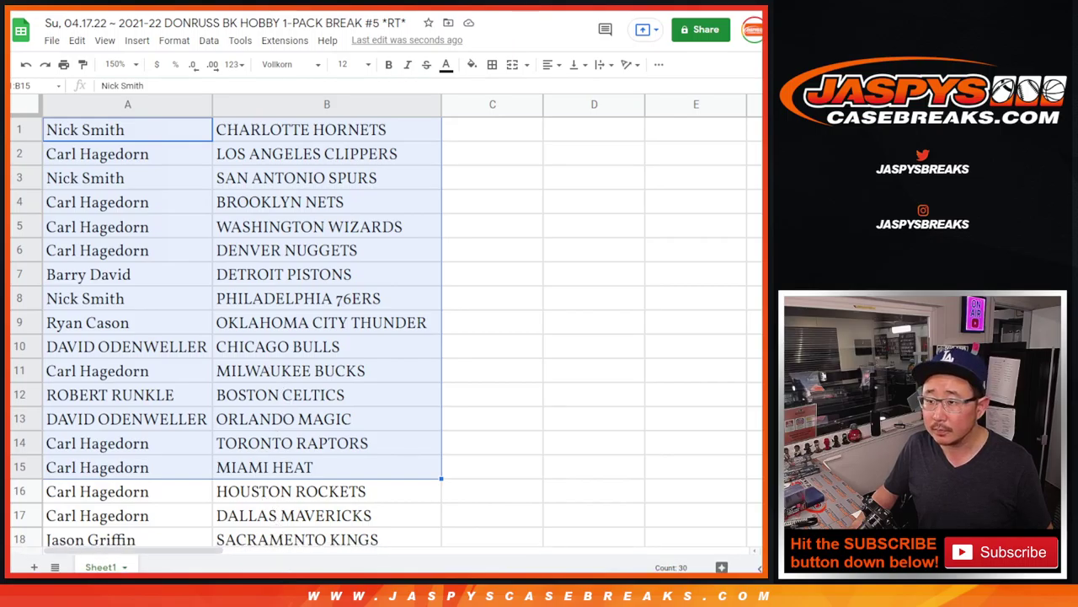
{"action": "scroll", "coordinate": [297, 421], "scroll_direction": "down", "scroll_amount": 5}
{"action": "left_click", "coordinate": [147, 211]}
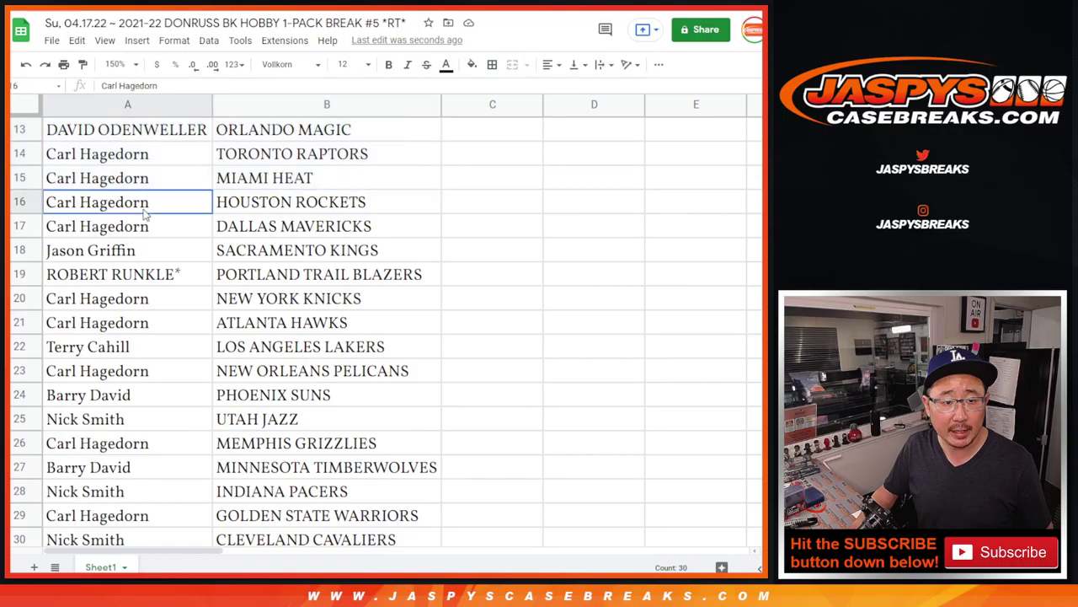
{"action": "scroll", "coordinate": [253, 251], "scroll_direction": "down", "scroll_amount": 1}
{"action": "left_click", "coordinate": [294, 481], "text": "shift"}
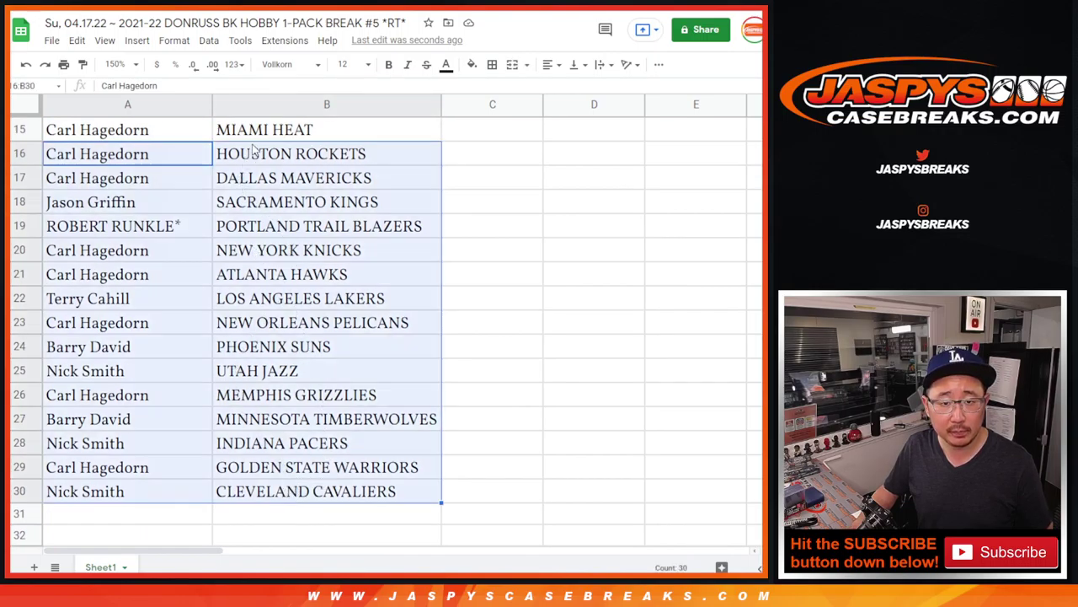
{"action": "scroll", "coordinate": [287, 447], "scroll_direction": "up", "scroll_amount": 6}
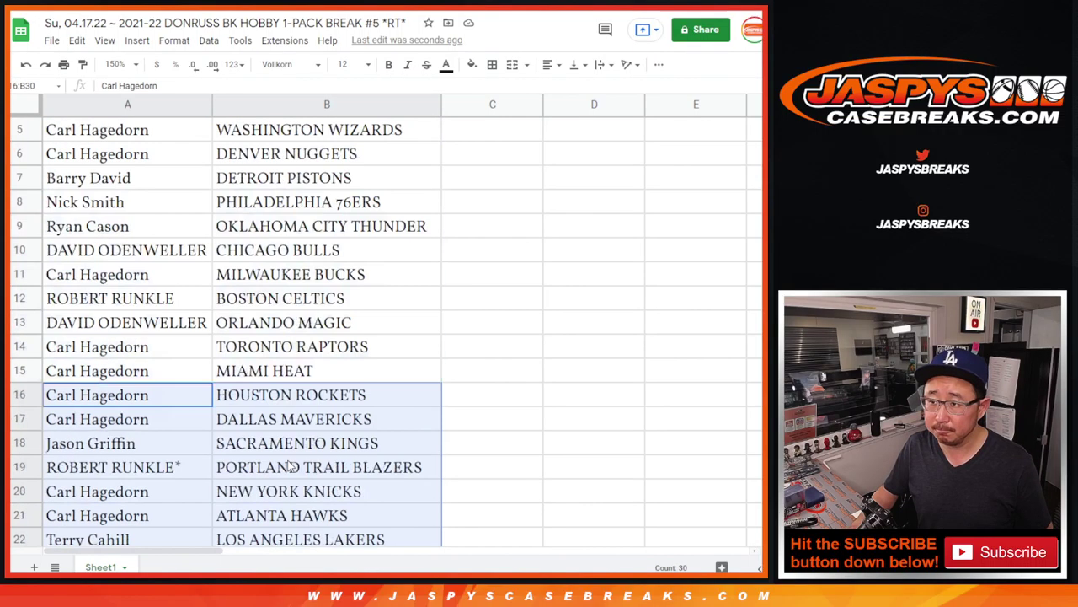
Zoom to 90% and sort the sheet A to Z by the team column.
{"action": "left_click", "coordinate": [116, 65]}
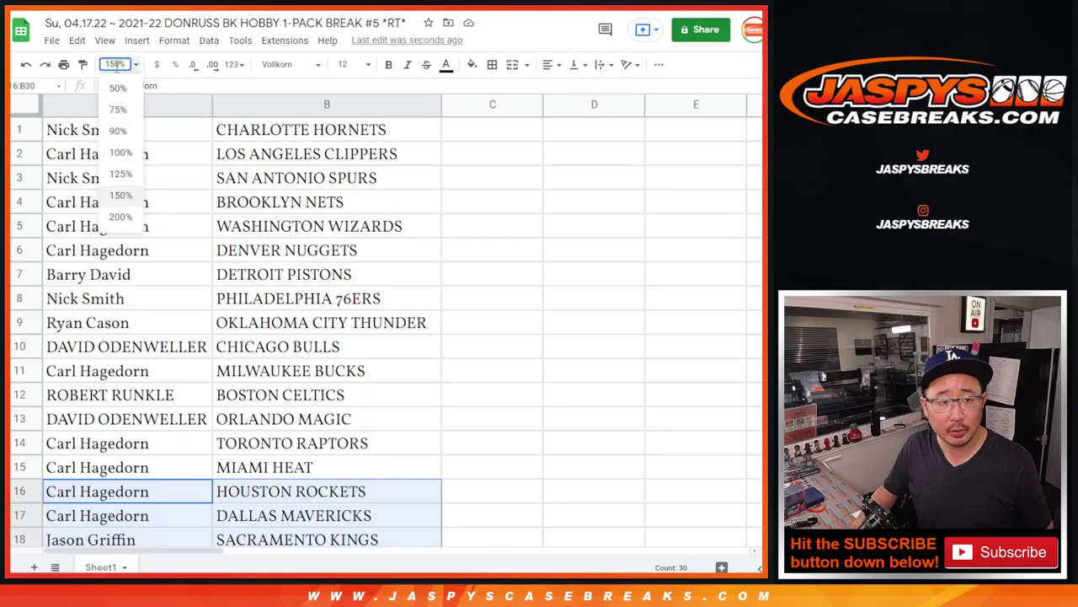
{"action": "left_click", "coordinate": [118, 128]}
{"action": "right_click", "coordinate": [194, 103]}
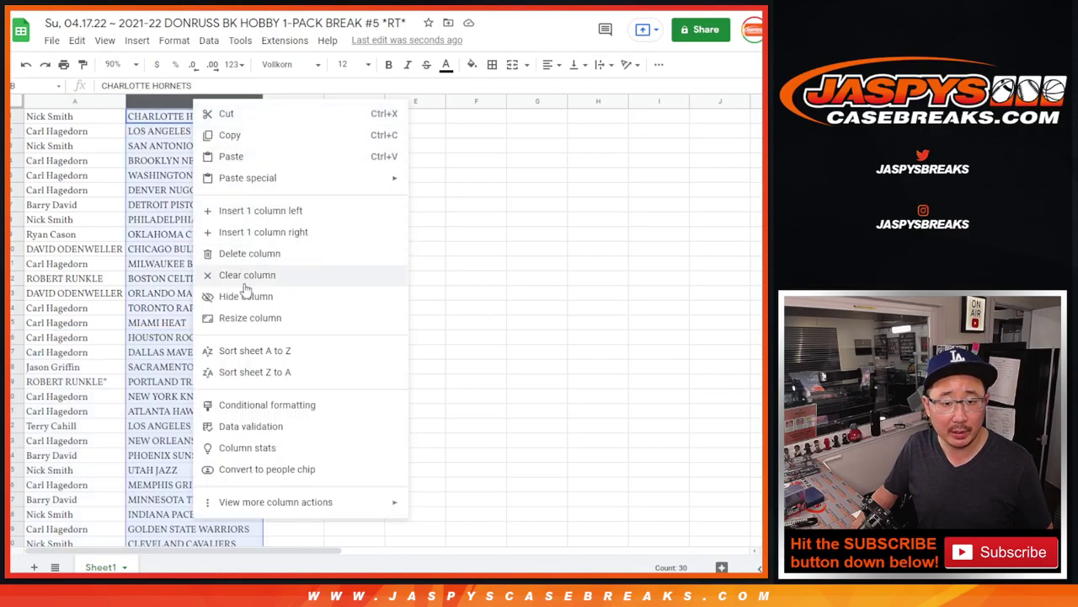
{"action": "left_click", "coordinate": [249, 350]}
Add all borders and centre alignment to every cell, then zoom to 88%.
{"action": "key", "text": "ctrl+a"}
{"action": "left_click", "coordinate": [492, 64]}
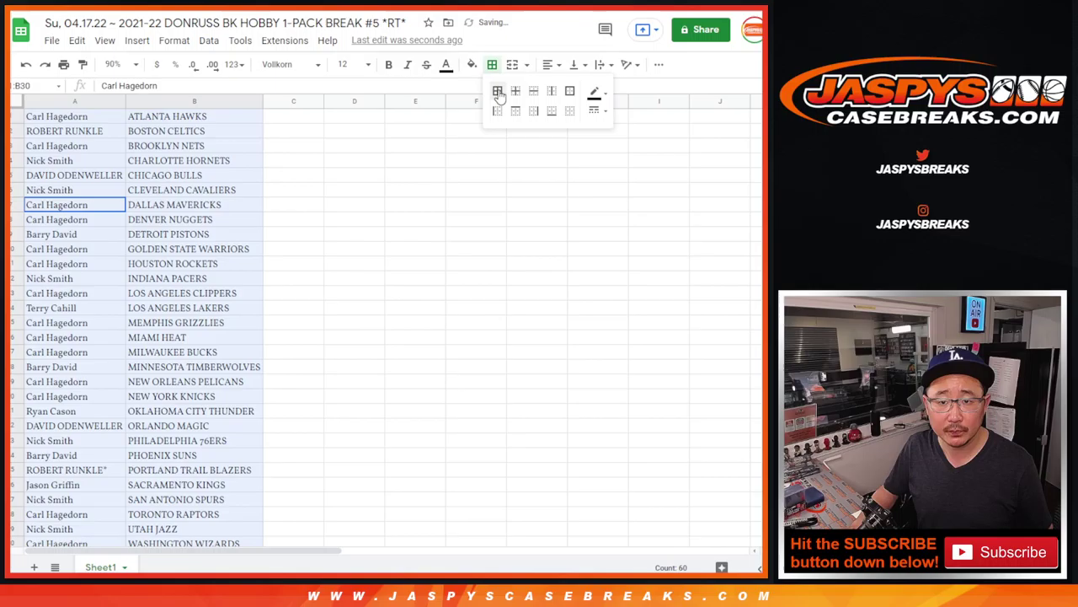
{"action": "left_click", "coordinate": [496, 83]}
{"action": "left_click", "coordinate": [547, 64]}
{"action": "left_click", "coordinate": [557, 91]}
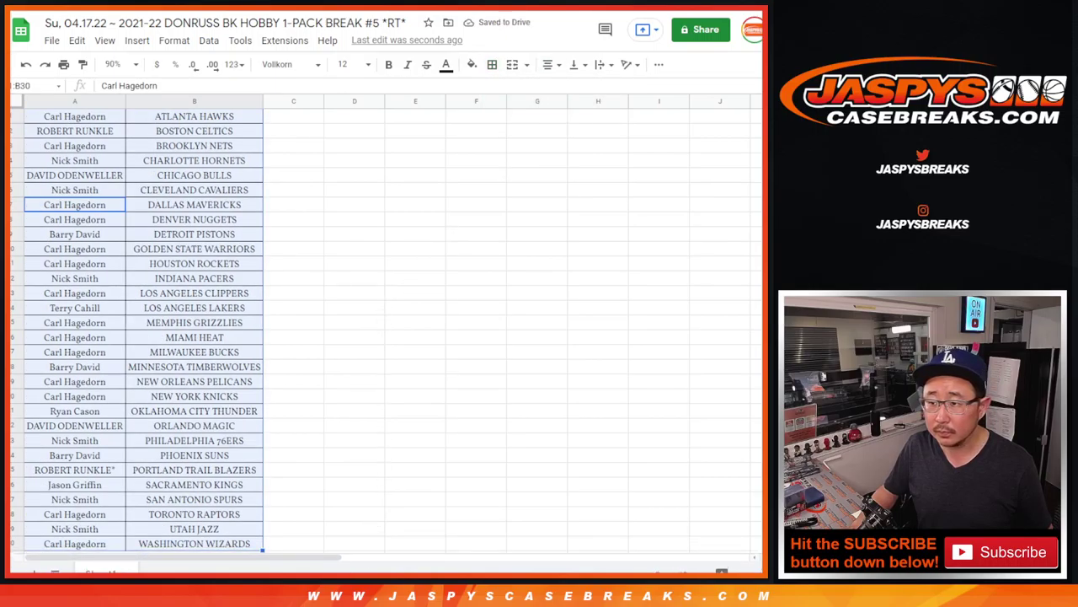
{"action": "left_click", "coordinate": [113, 61]}
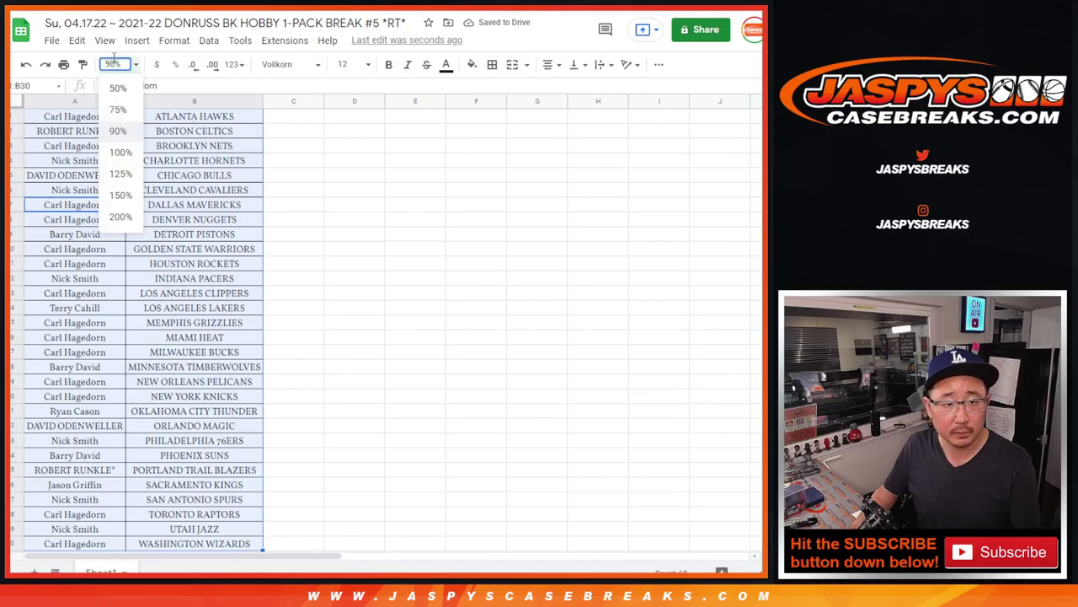
{"action": "type", "text": "88"}
{"action": "key", "text": "Return"}
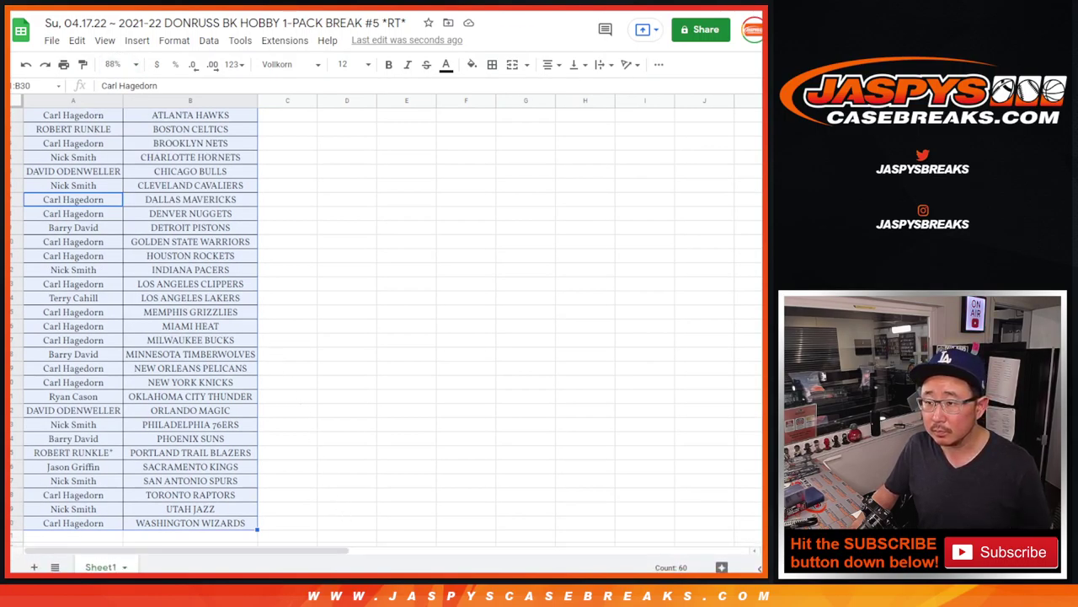
Choose portrait orientation with the workbook title as header, then continue to the printer dialog.
{"action": "left_click", "coordinate": [195, 354]}
{"action": "left_click", "coordinate": [65, 68]}
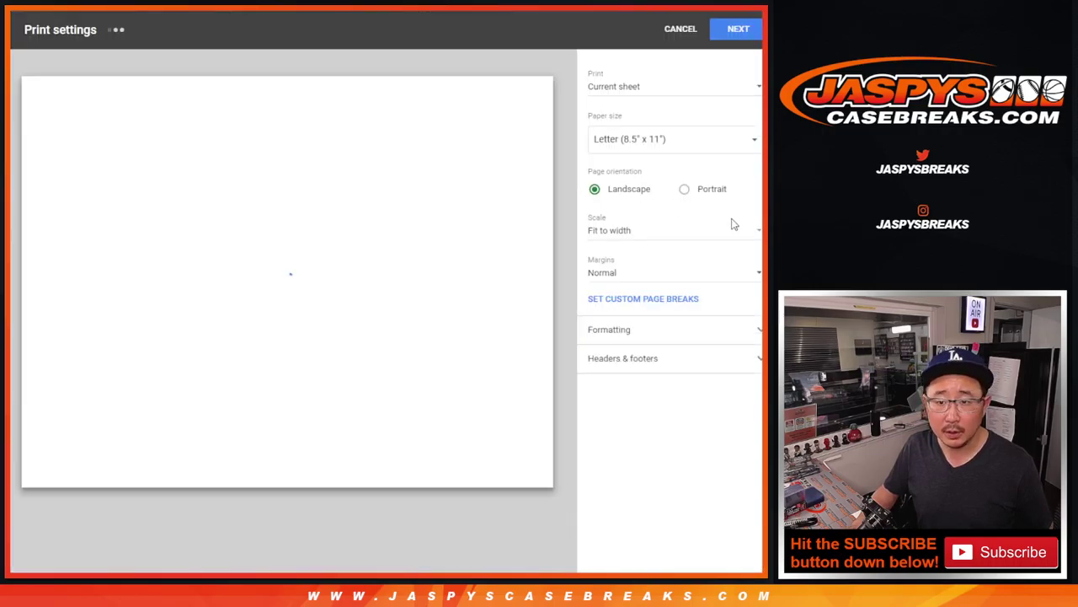
{"action": "left_click", "coordinate": [680, 189]}
{"action": "left_click", "coordinate": [646, 363]}
{"action": "left_click", "coordinate": [626, 412]}
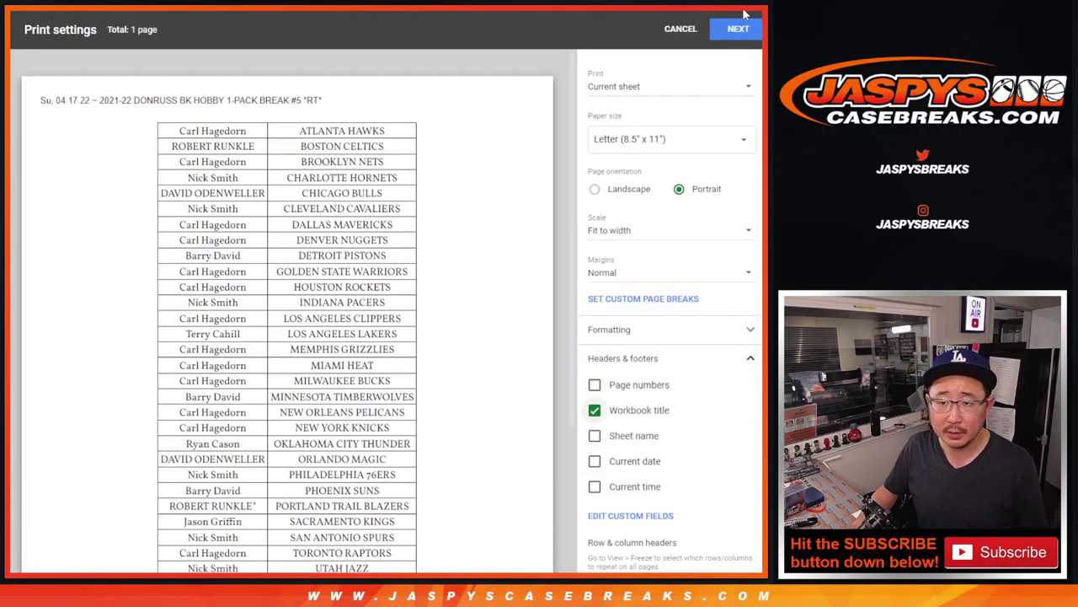
{"action": "left_click", "coordinate": [739, 29]}
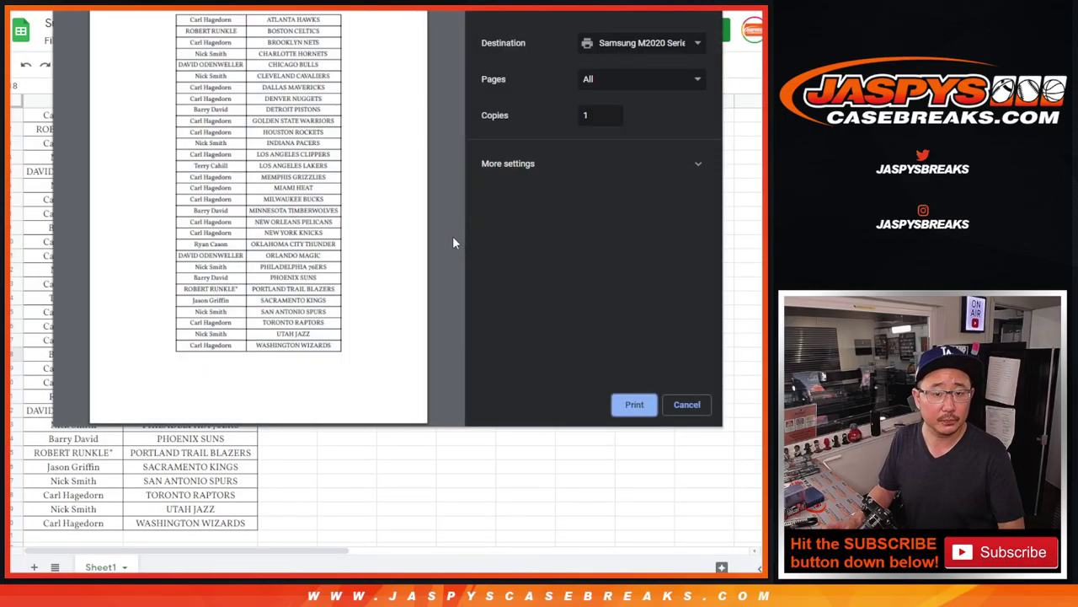
Print the team-sorted list on the Samsung M2020 Series printer.
{"action": "key", "text": "Return"}
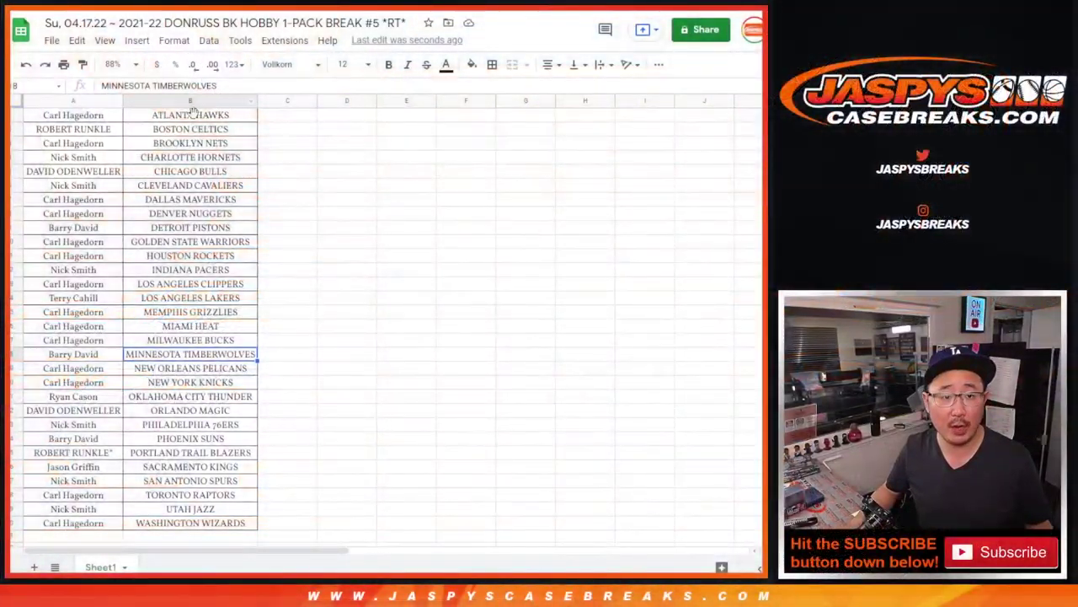
Copy the customer names in A1:A30 into the RANDOM.ORG list randomizer box.
{"action": "left_click", "coordinate": [74, 118]}
{"action": "scroll", "coordinate": [126, 253], "scroll_direction": "down", "scroll_amount": 4}
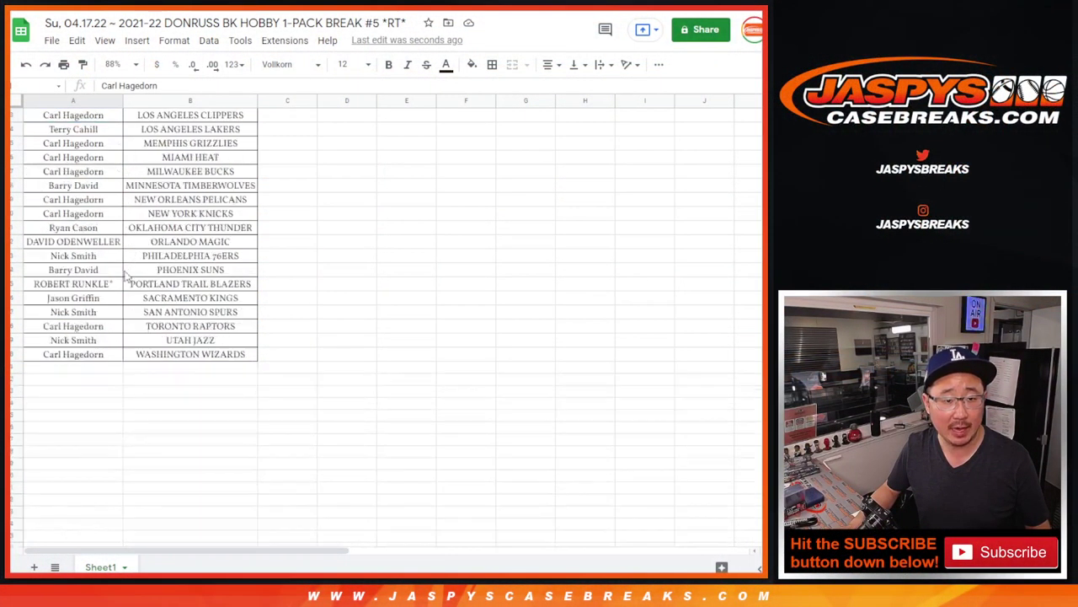
{"action": "left_click", "coordinate": [74, 354], "text": "shift"}
{"action": "key", "text": "ctrl+c"}
{"action": "scroll", "coordinate": [329, 201], "scroll_direction": "up", "scroll_amount": 4}
{"action": "key", "text": "ctrl+Tab"}
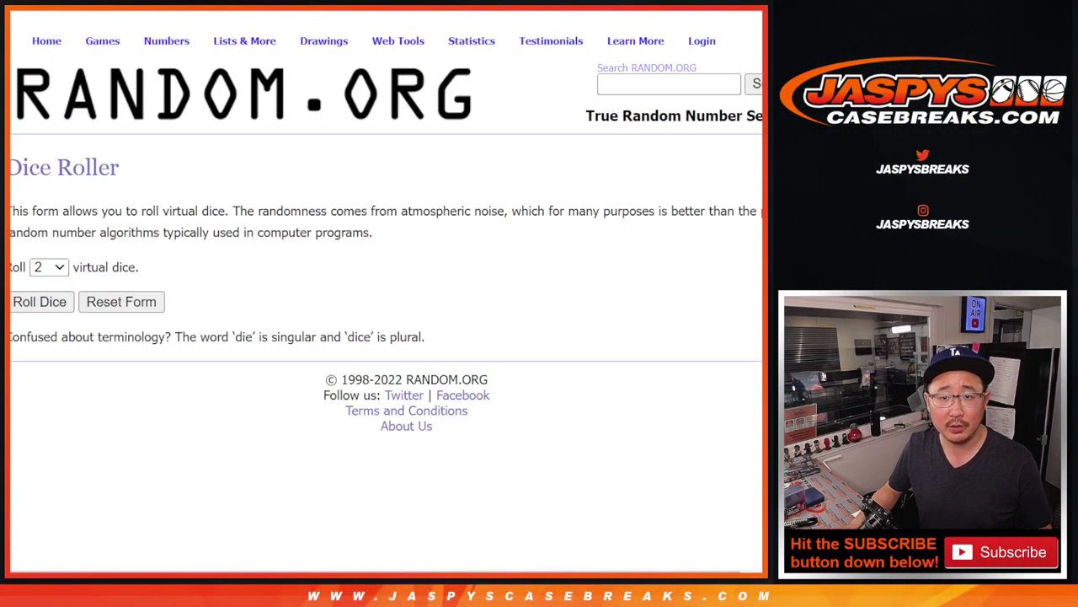
{"action": "key", "text": "ctrl+Tab"}
{"action": "left_click", "coordinate": [344, 428]}
{"action": "key", "text": "ctrl+v"}
{"action": "scroll", "coordinate": [344, 428], "scroll_direction": "up", "scroll_amount": 5}
Roll two dice on the Dice Roller, getting a 2 and a 6.
{"action": "key", "text": "ctrl+shift+Tab"}
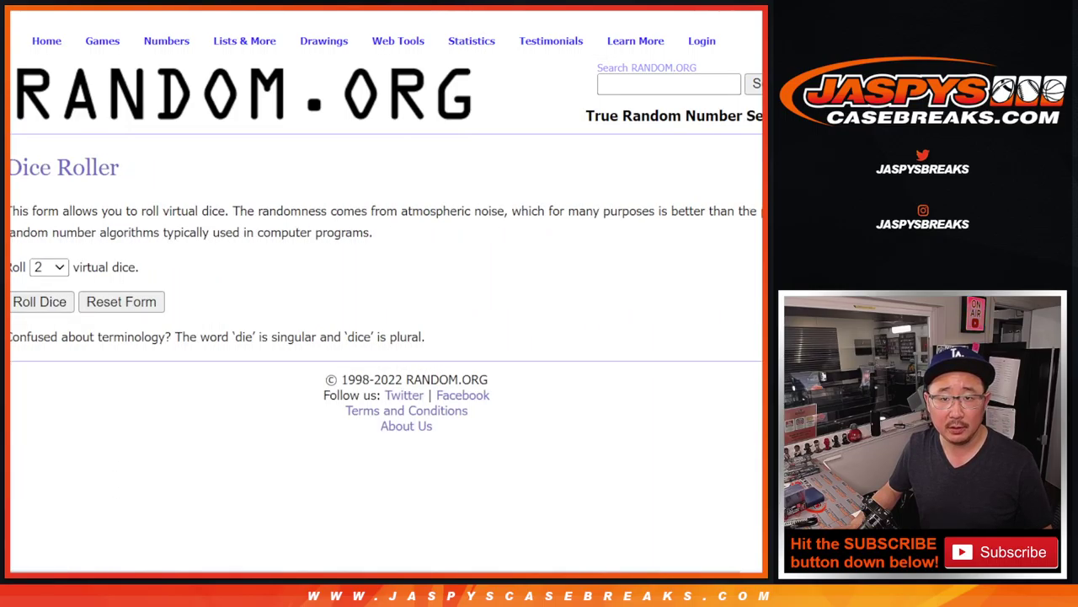
{"action": "left_click", "coordinate": [43, 302]}
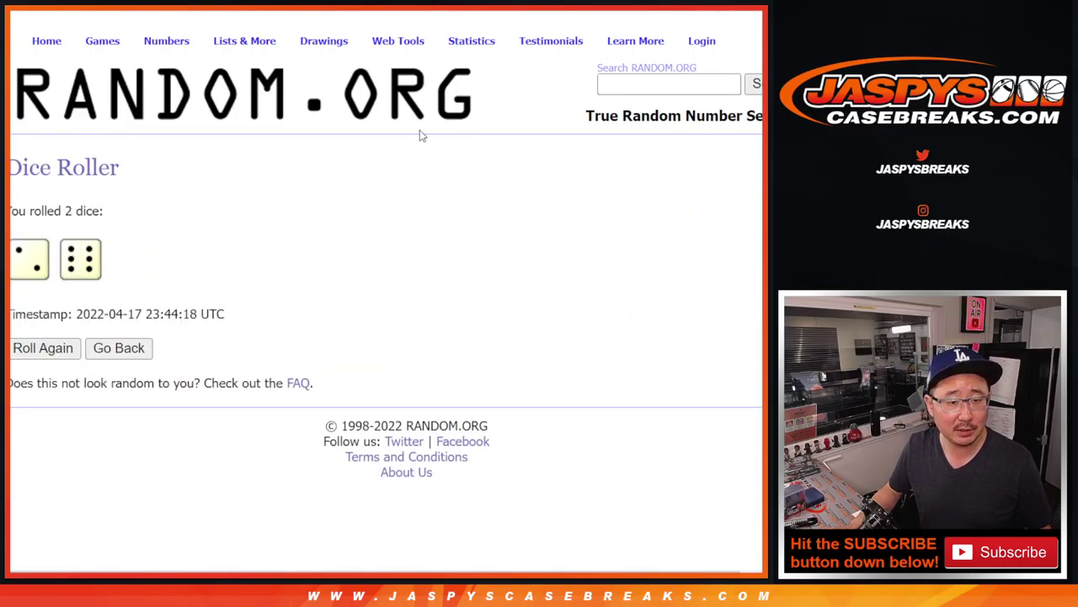
{"action": "key", "text": "ctrl+shift+Tab"}
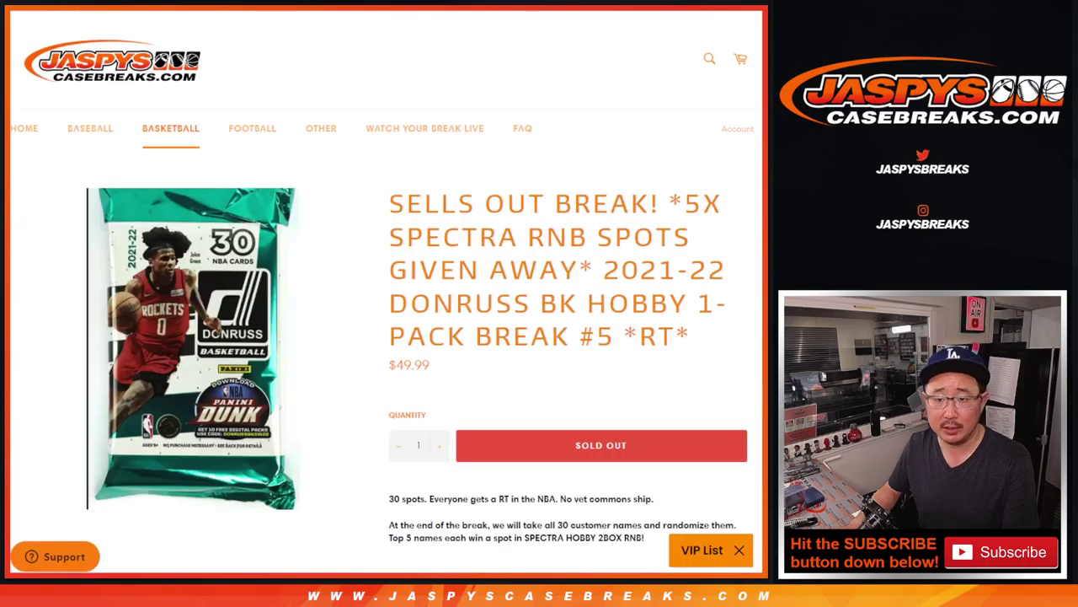
{"action": "key", "text": "ctrl+Tab"}
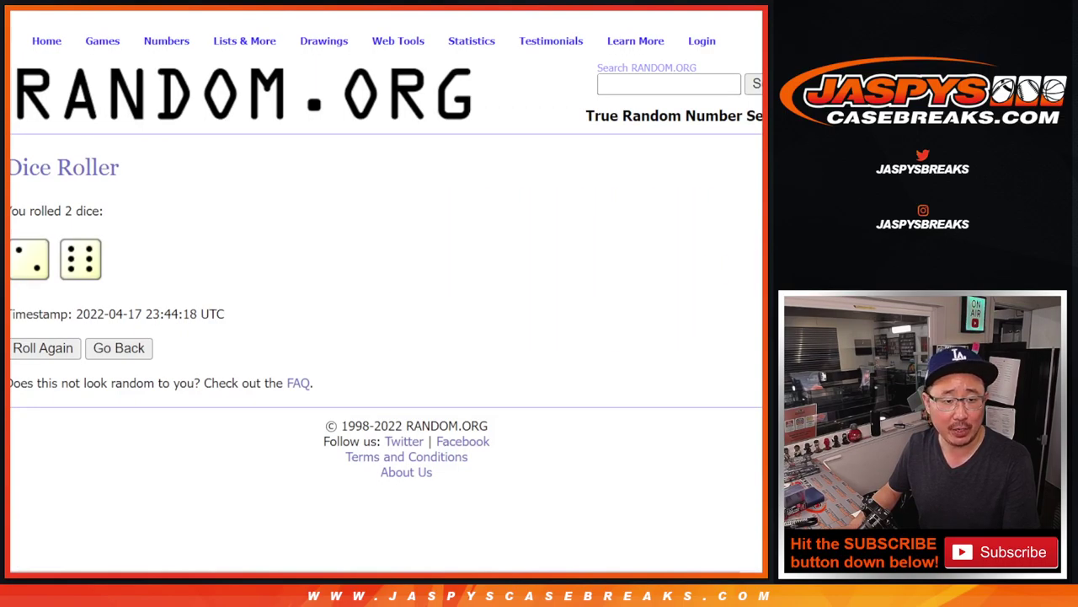
{"action": "key", "text": "ctrl+Tab"}
Randomize the customer list eight times in a row.
{"action": "scroll", "coordinate": [253, 368], "scroll_direction": "down", "scroll_amount": 2}
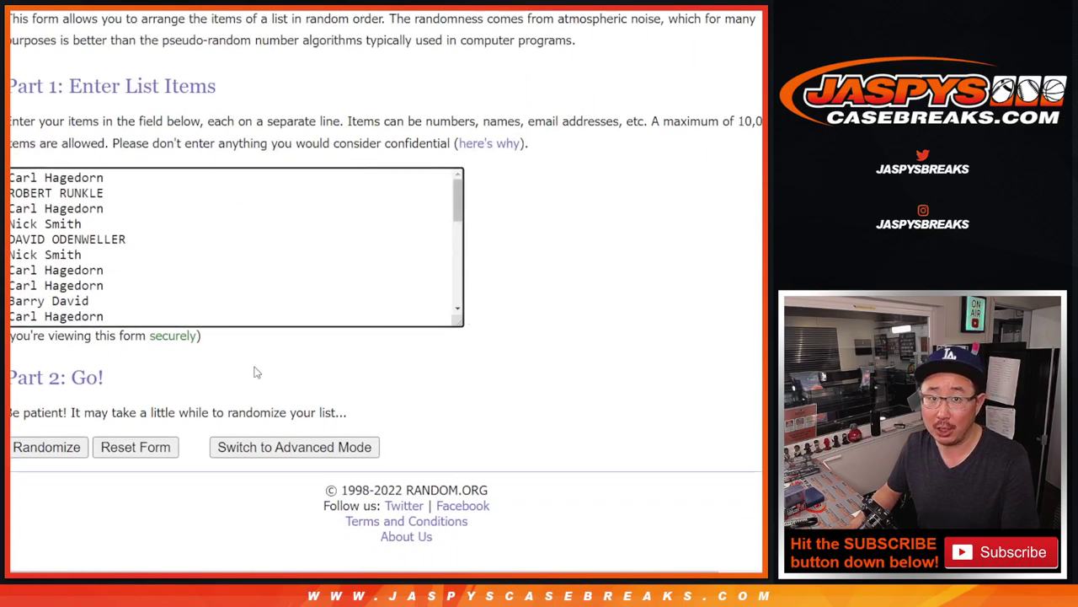
{"action": "left_click", "coordinate": [29, 451]}
{"action": "left_click", "coordinate": [30, 449]}
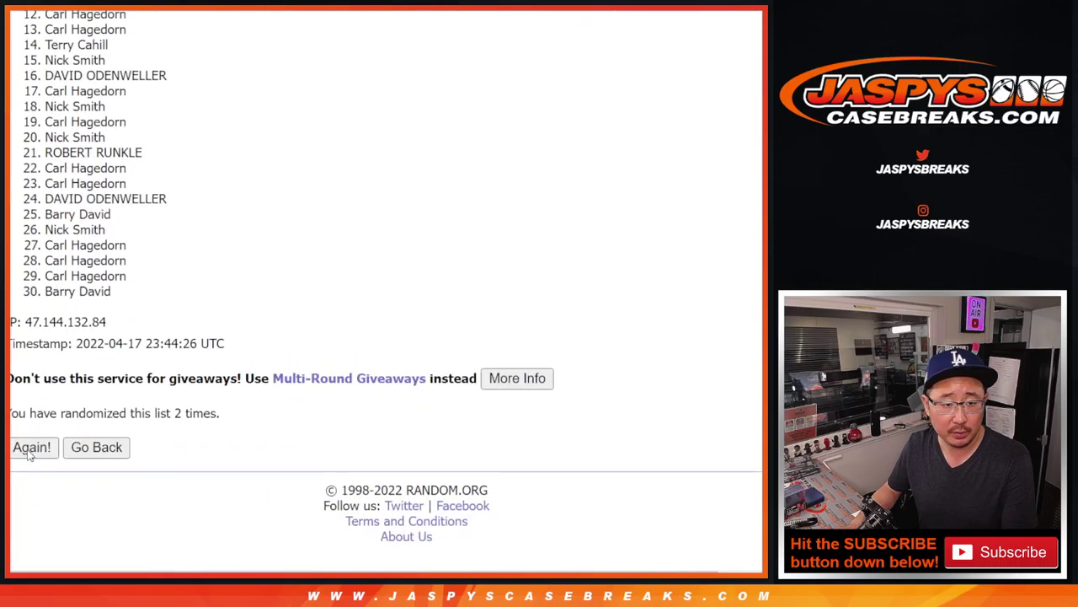
{"action": "left_click", "coordinate": [29, 451]}
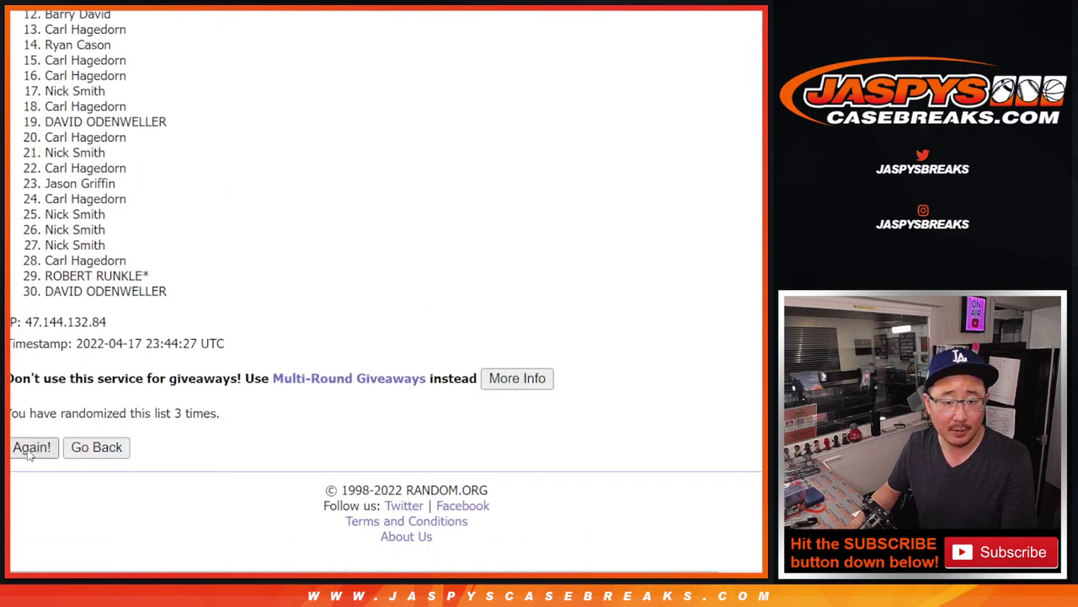
{"action": "left_click", "coordinate": [29, 451]}
{"action": "left_click", "coordinate": [29, 449]}
{"action": "left_click", "coordinate": [30, 449]}
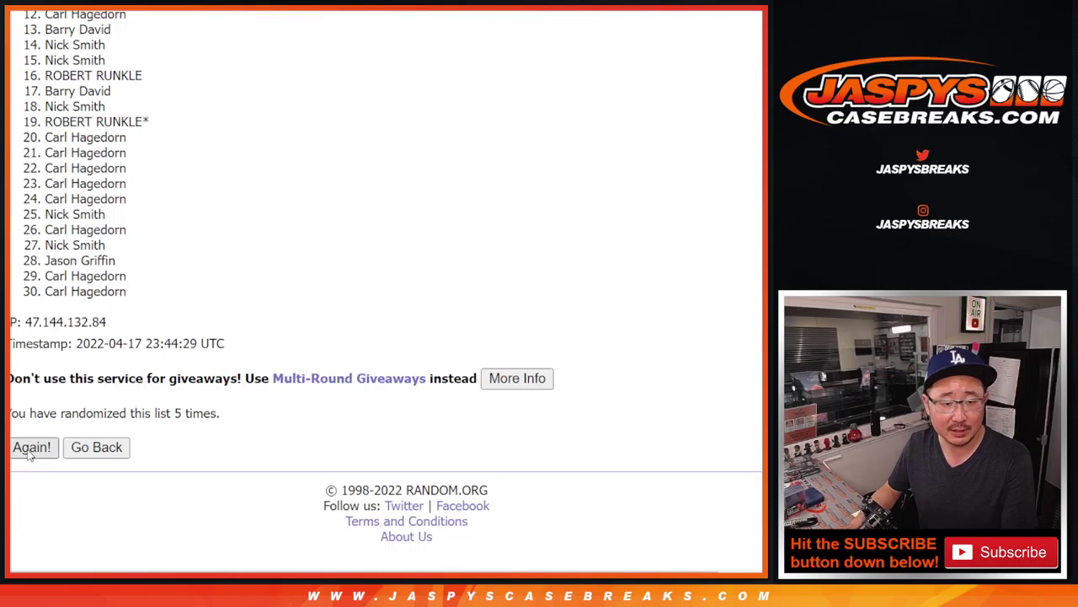
{"action": "left_click", "coordinate": [30, 451]}
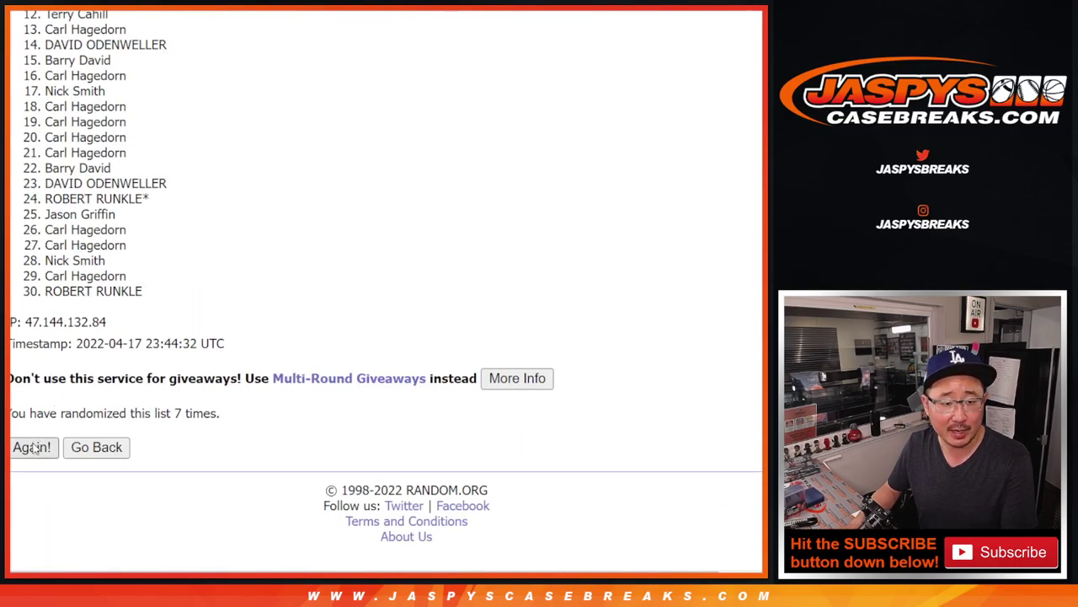
{"action": "left_click", "coordinate": [32, 447]}
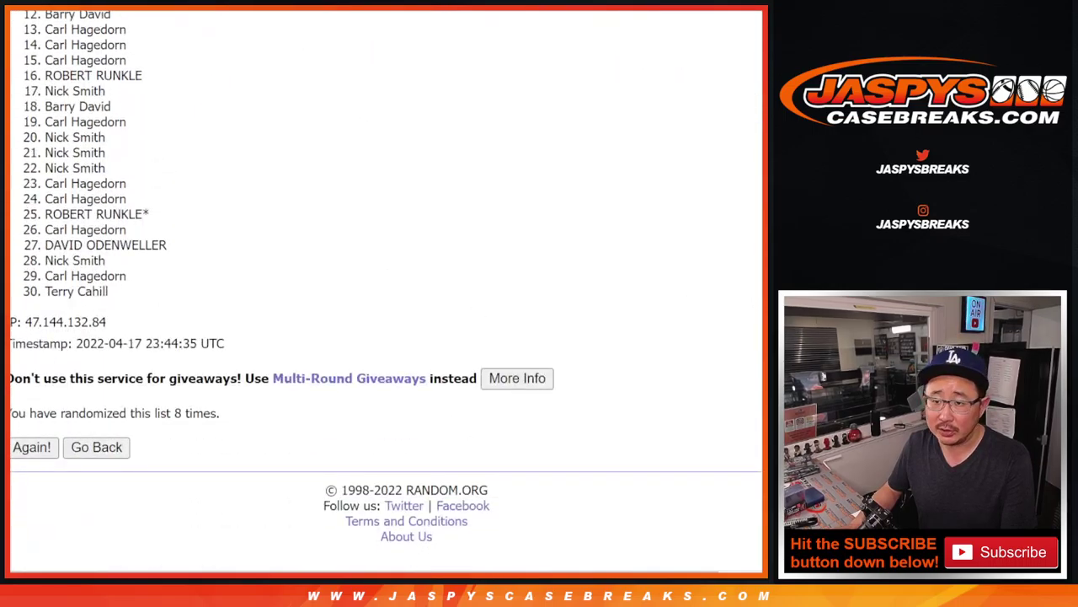
Highlight the top five names of the final randomized order.
{"action": "scroll", "coordinate": [387, 285], "scroll_direction": "up", "scroll_amount": 2}
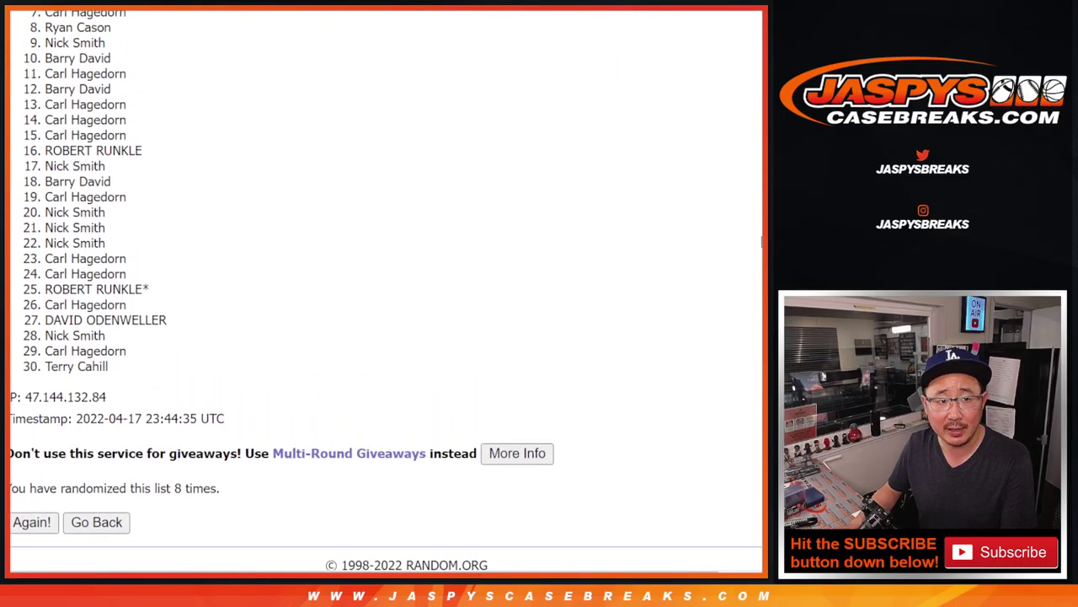
{"action": "scroll", "coordinate": [762, 242], "scroll_direction": "up", "scroll_amount": 1}
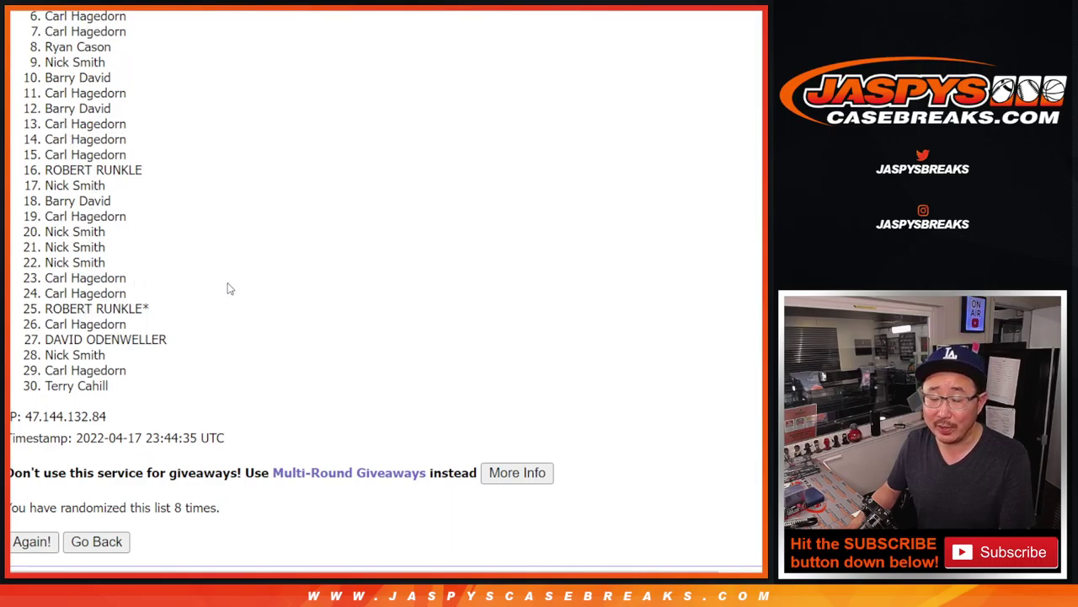
{"action": "scroll", "coordinate": [386, 289], "scroll_direction": "up", "scroll_amount": 2}
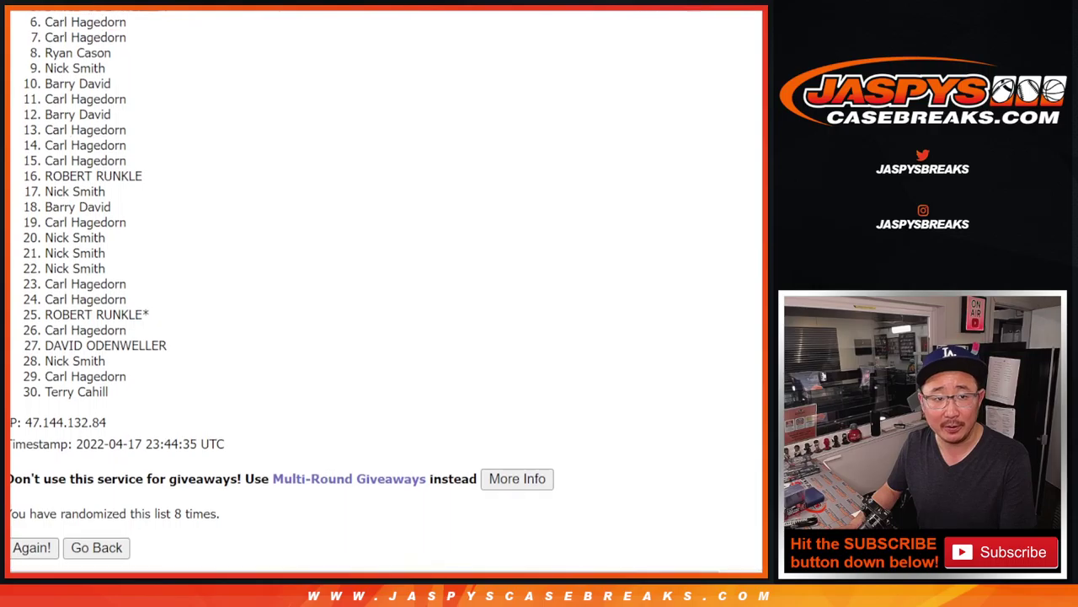
{"action": "scroll", "coordinate": [282, 290], "scroll_direction": "up", "scroll_amount": 2}
{"action": "scroll", "coordinate": [114, 71], "scroll_direction": "up", "scroll_amount": 1}
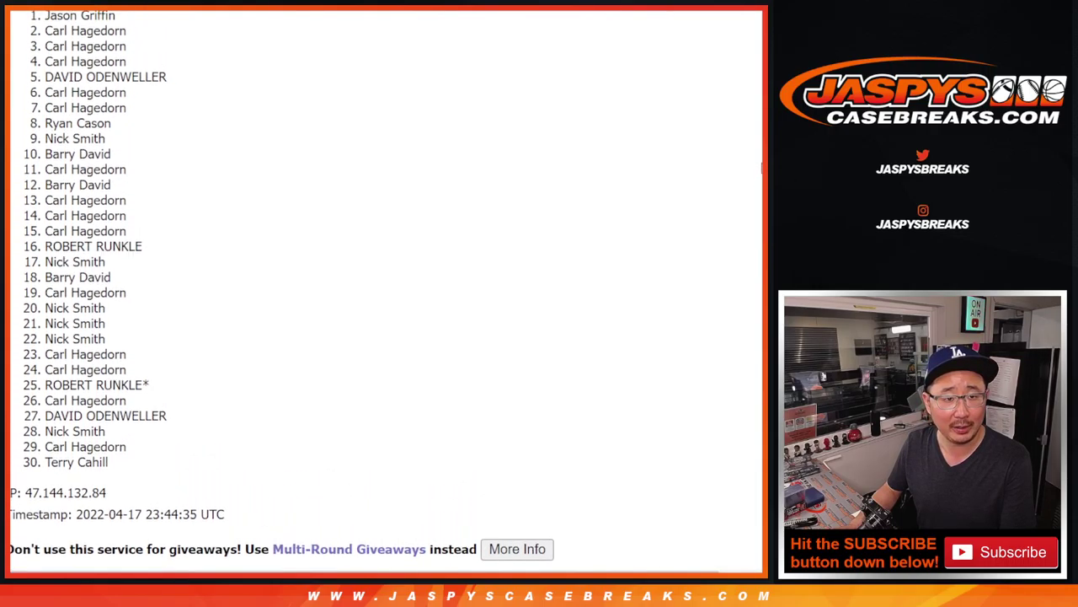
{"action": "left_click_drag", "start_coordinate": [46, 19], "coordinate": [179, 83]}
{"action": "scroll", "coordinate": [309, 225], "scroll_direction": "down", "scroll_amount": 3}
{"action": "scroll", "coordinate": [356, 243], "scroll_direction": "up", "scroll_amount": 3}
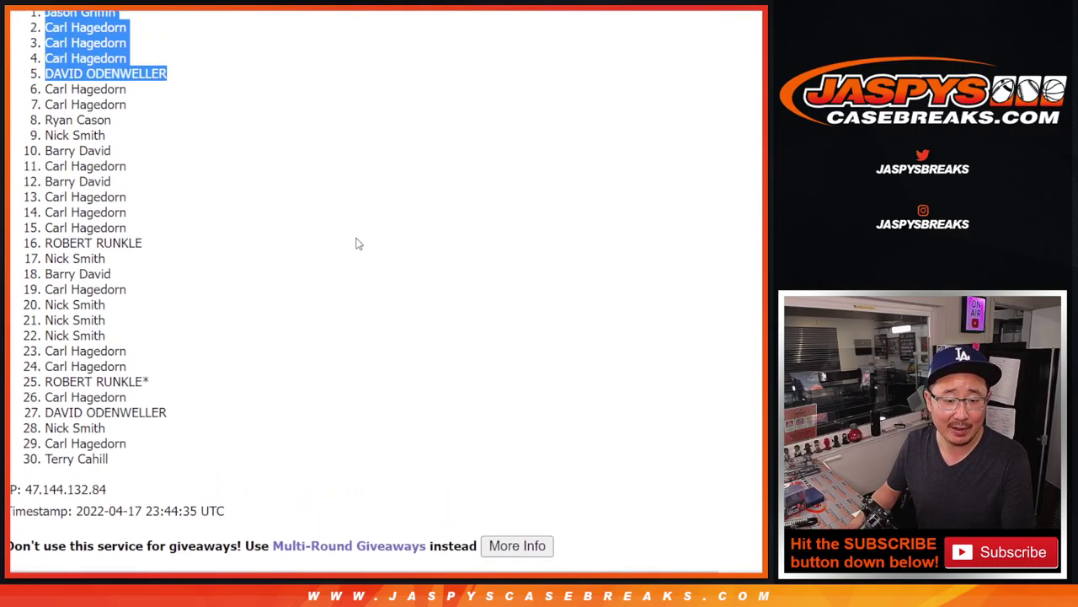